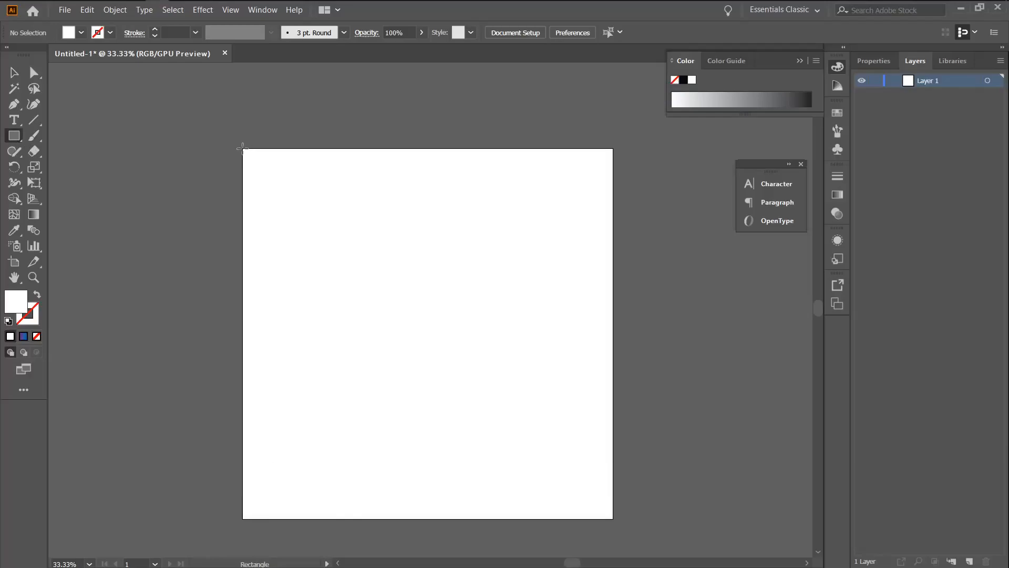
# Step: Draw a rectangle covering the whole artboard, fill it with the purple-to-blue linear gradient, and lock it
pyautogui.moveTo(241, 149); pyautogui.dragTo(592, 520)
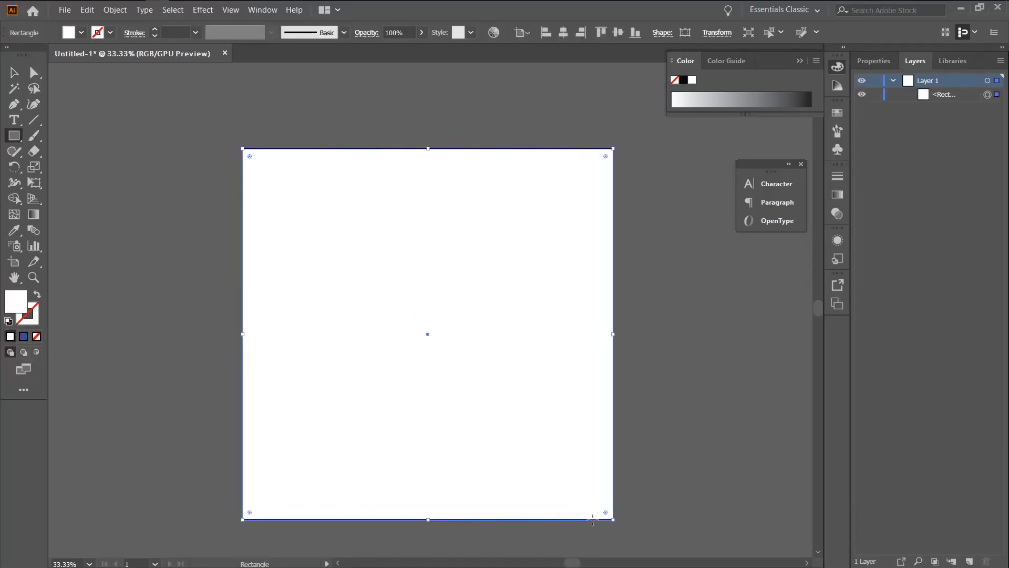
pyautogui.click(27, 337)
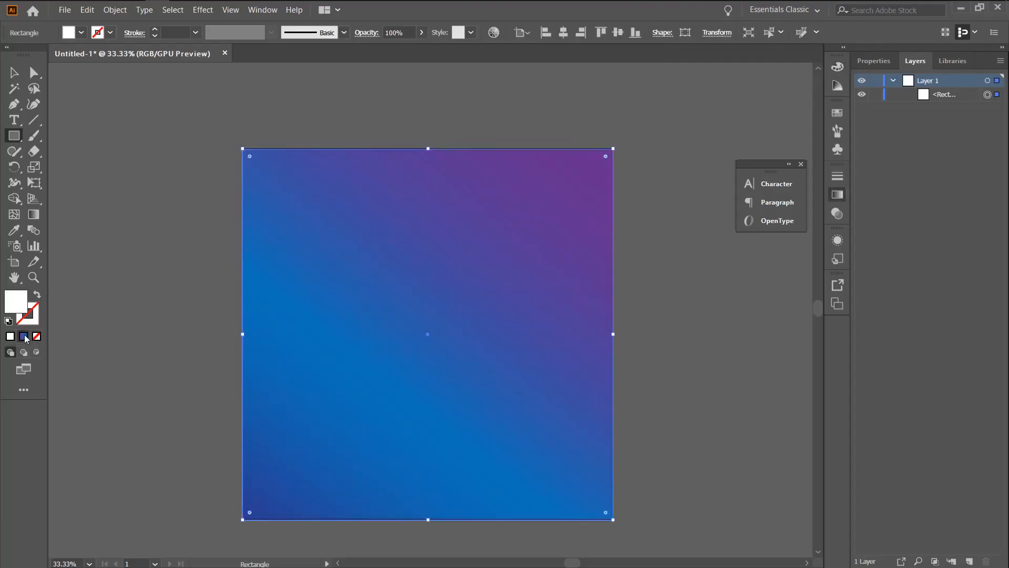
pyautogui.click(875, 95)
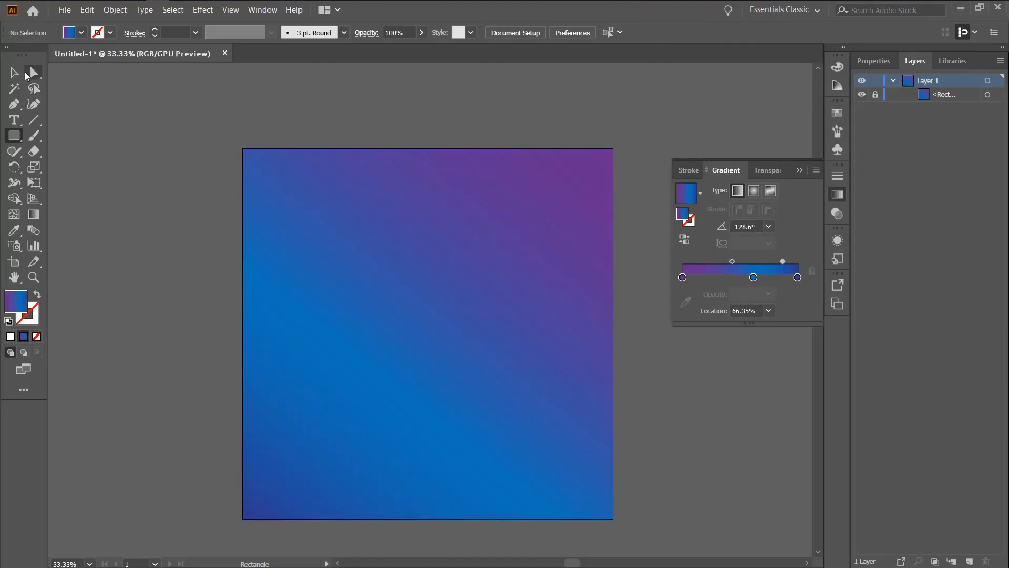
# Step: Draw a closed wavy blob with the Pen tool across the middle of the artboard, wide at its left end and narrower at its right
pyautogui.click(13, 107)
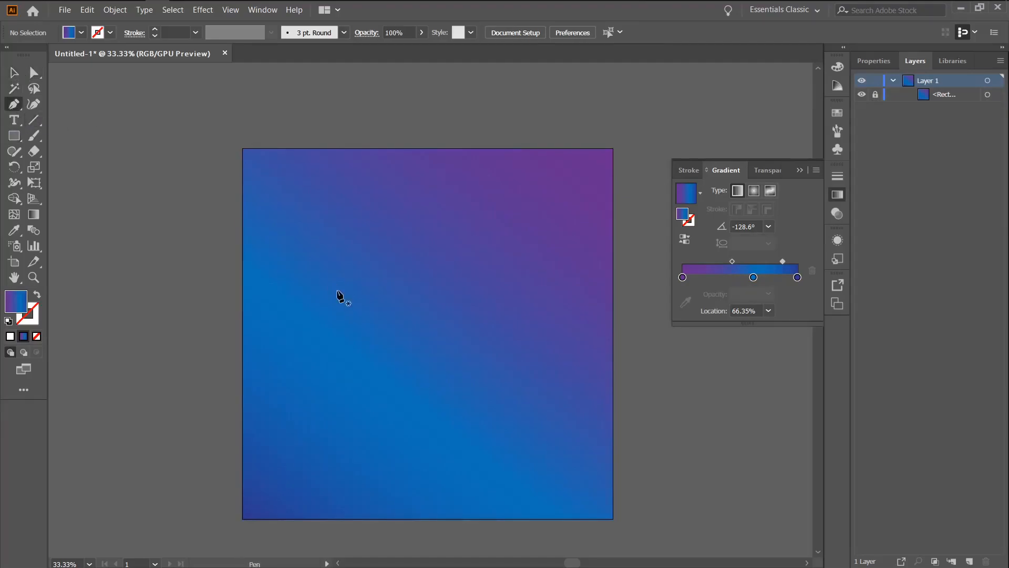
pyautogui.click(298, 283)
pyautogui.moveTo(392, 273); pyautogui.dragTo(454, 290)
pyautogui.moveTo(504, 316); pyautogui.dragTo(566, 300)
pyautogui.moveTo(581, 380); pyautogui.dragTo(555, 411)
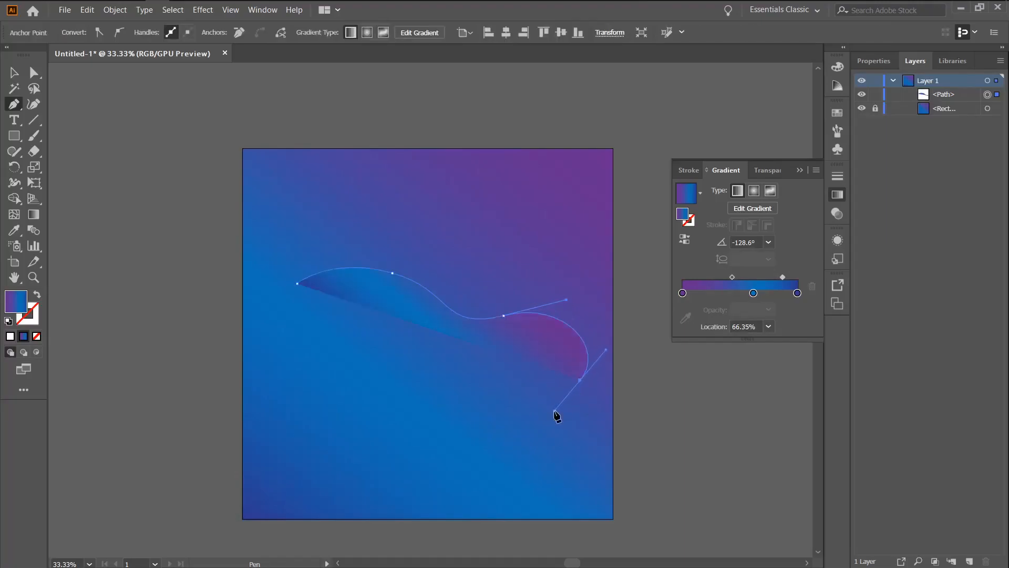
pyautogui.moveTo(398, 398); pyautogui.dragTo(348, 437)
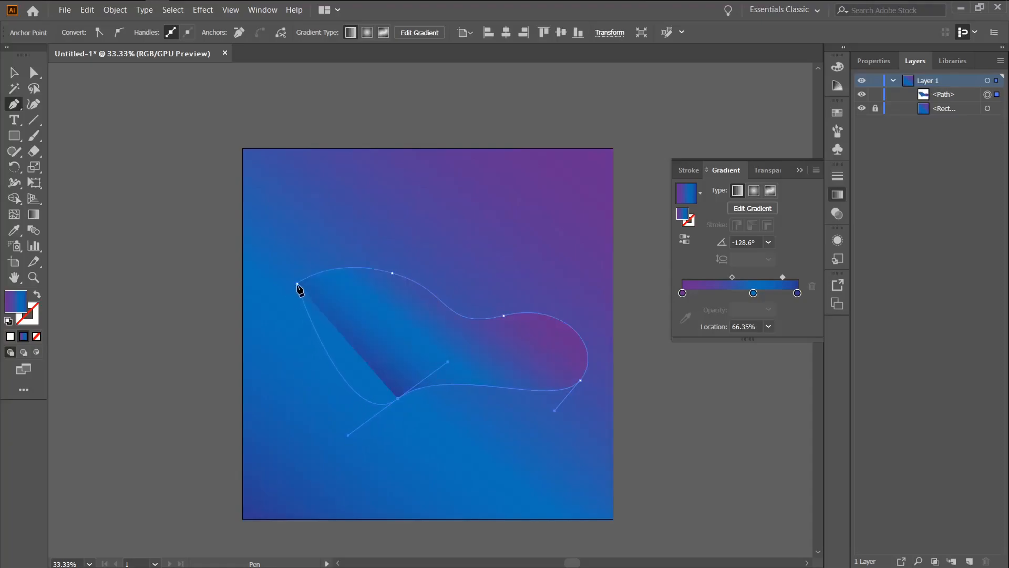
pyautogui.moveTo(297, 283); pyautogui.dragTo(370, 194)
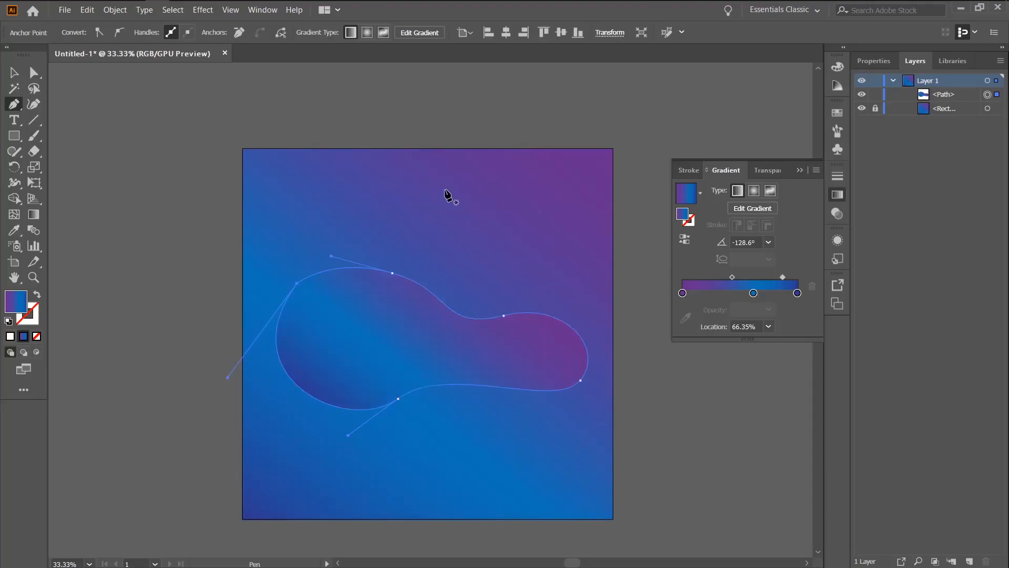
# Step: Draw a small closed rounded blob with the Pen tool above the large one and deselect it
pyautogui.click(469, 204)
pyautogui.moveTo(463, 228)
pyautogui.mouseDown()
pyautogui.moveTo(481, 243)
pyautogui.moveTo(507, 224)
pyautogui.moveTo(488, 201)
pyautogui.moveTo(466, 217)
pyautogui.mouseUp()
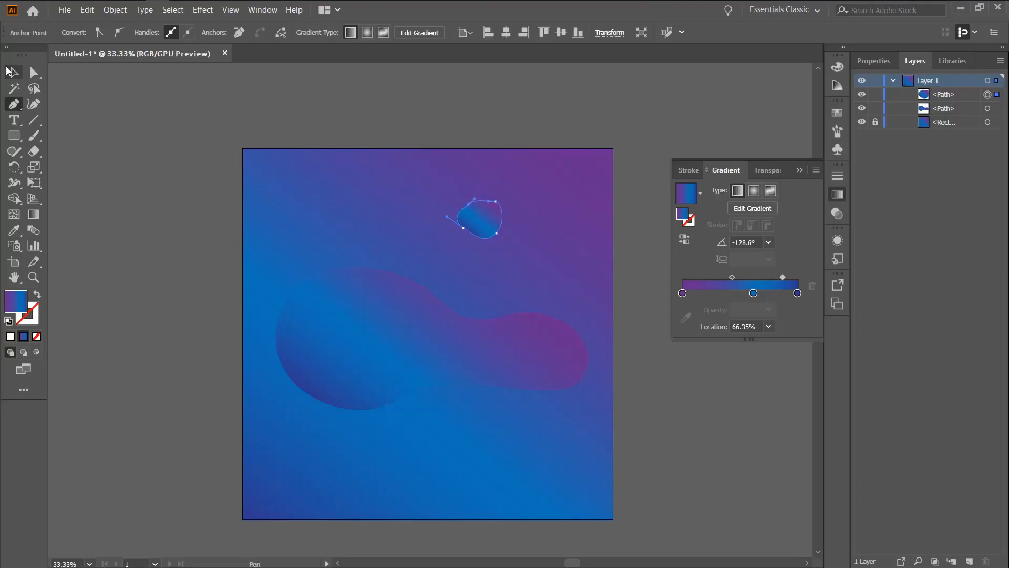
pyautogui.click(14, 73)
pyautogui.click(147, 165)
# Step: Paste a copy of the large blob directly in front of the original and fill the copy with white
pyautogui.click(360, 352)
pyautogui.press('a')
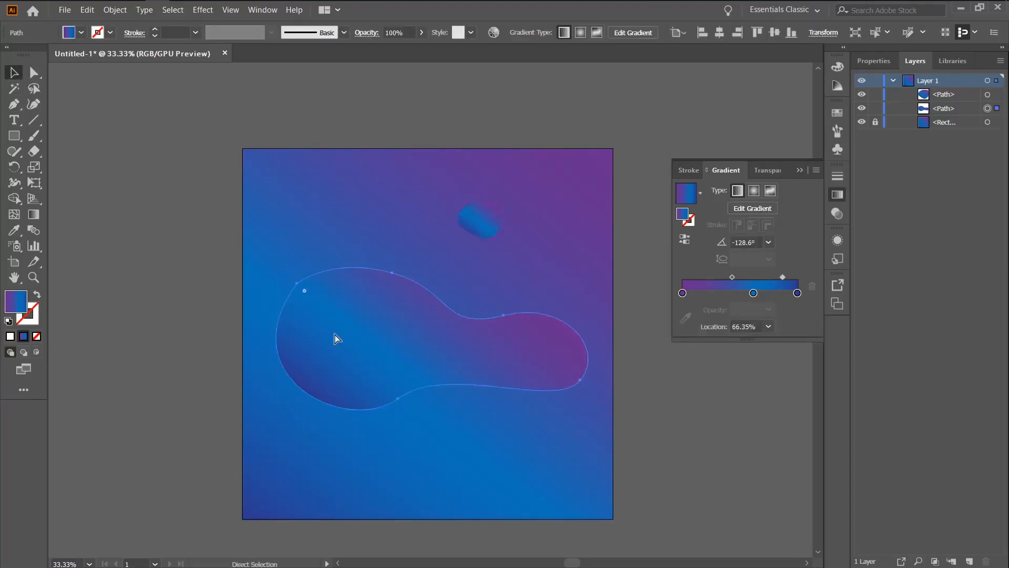
pyautogui.hotkey('ctrl', 'c')
pyautogui.hotkey('ctrl', 'f')
pyautogui.press('v')
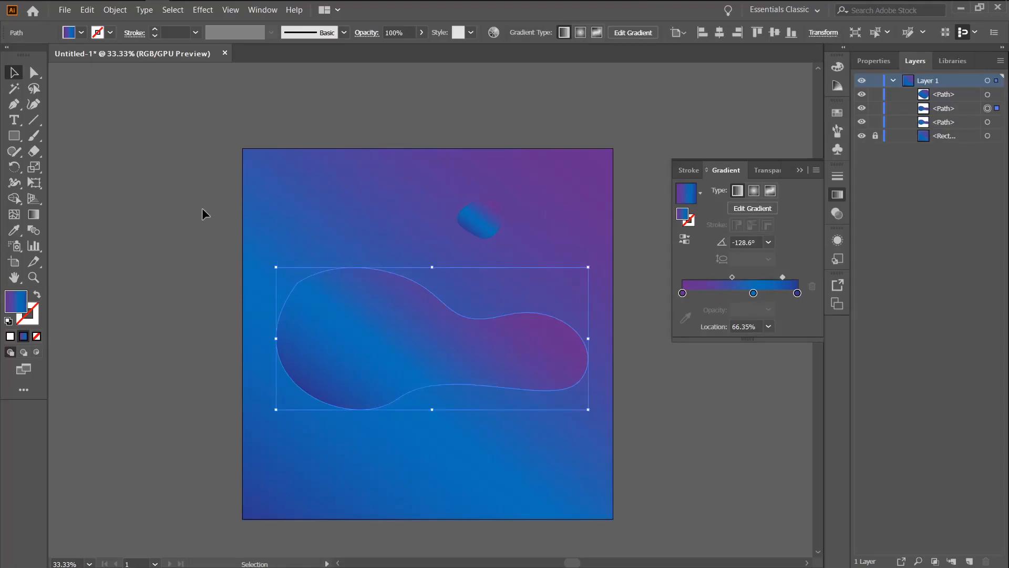
pyautogui.click(836, 68)
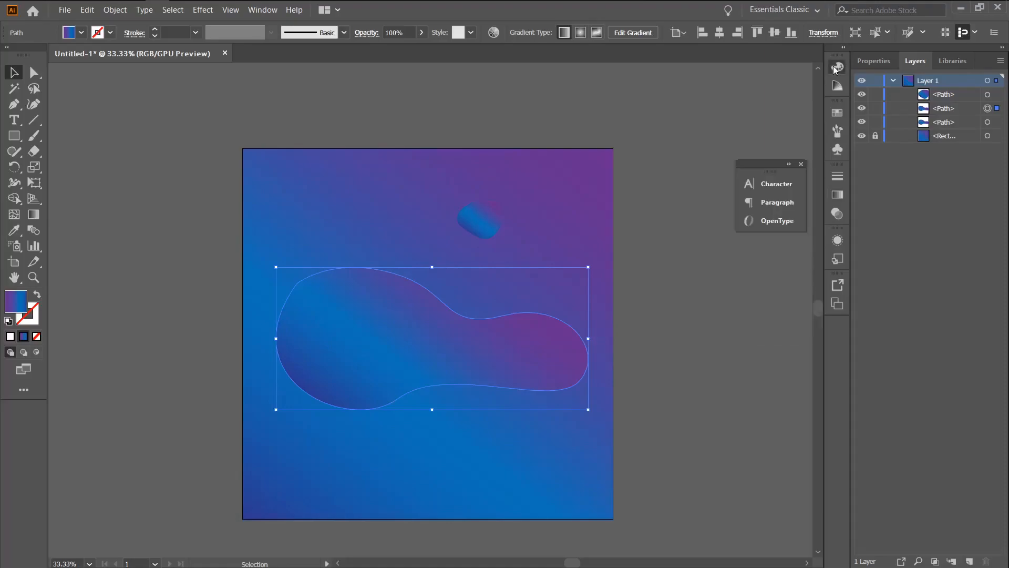
pyautogui.click(692, 79)
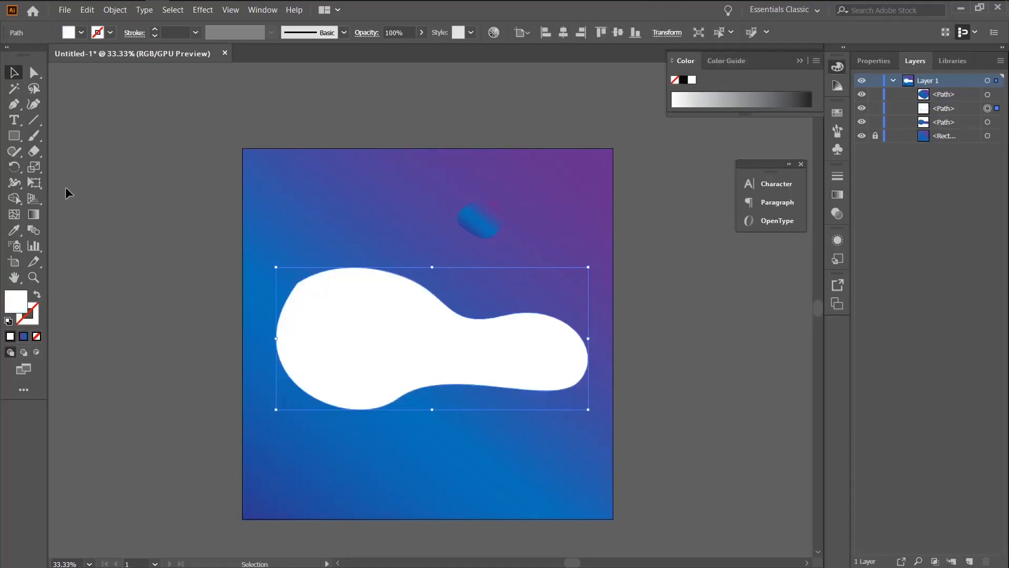
# Step: Add a gradient mesh to the white blob and color its top, upper-right and lower-left edge points black
pyautogui.click(14, 214)
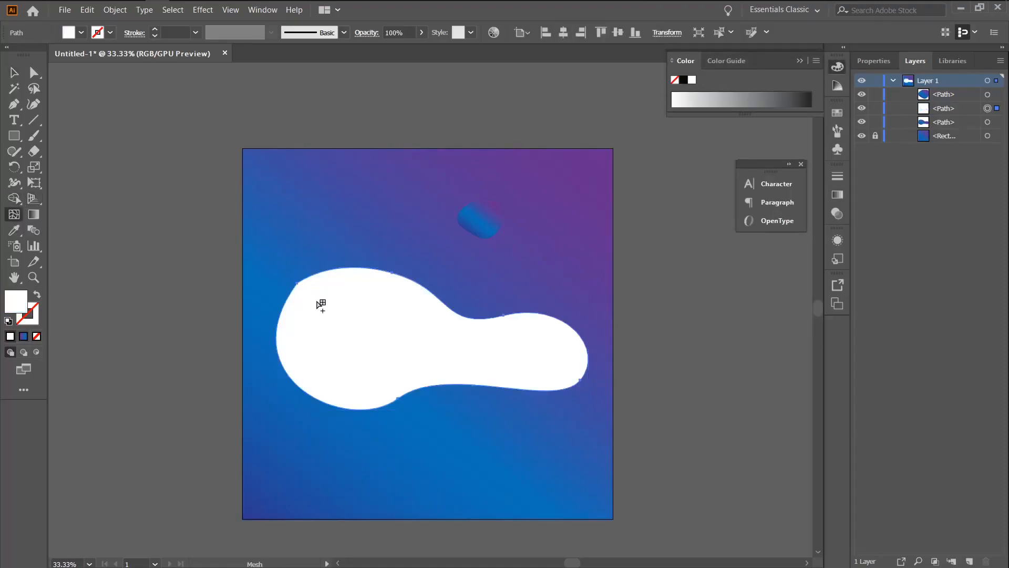
pyautogui.click(393, 274)
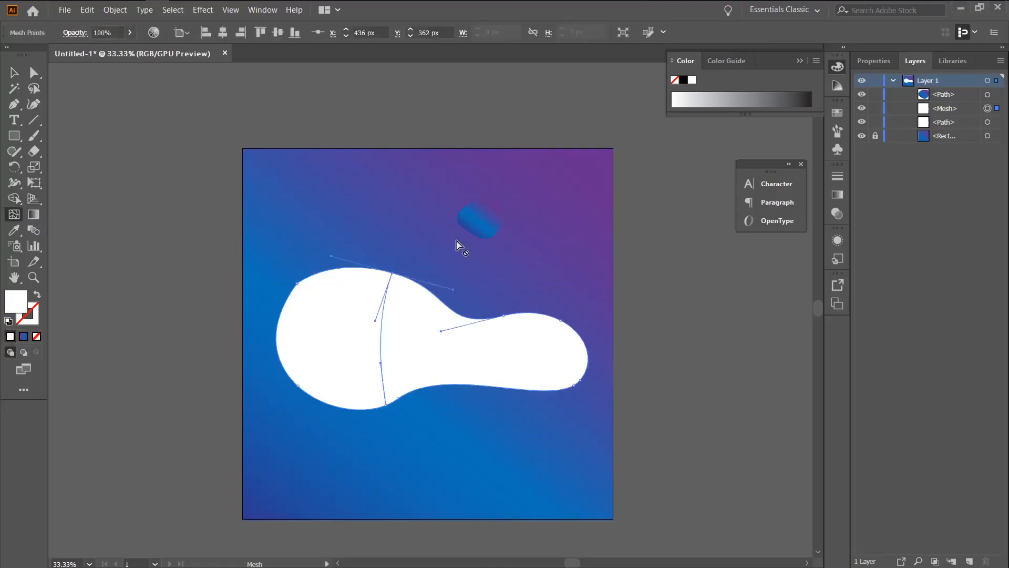
pyautogui.click(683, 81)
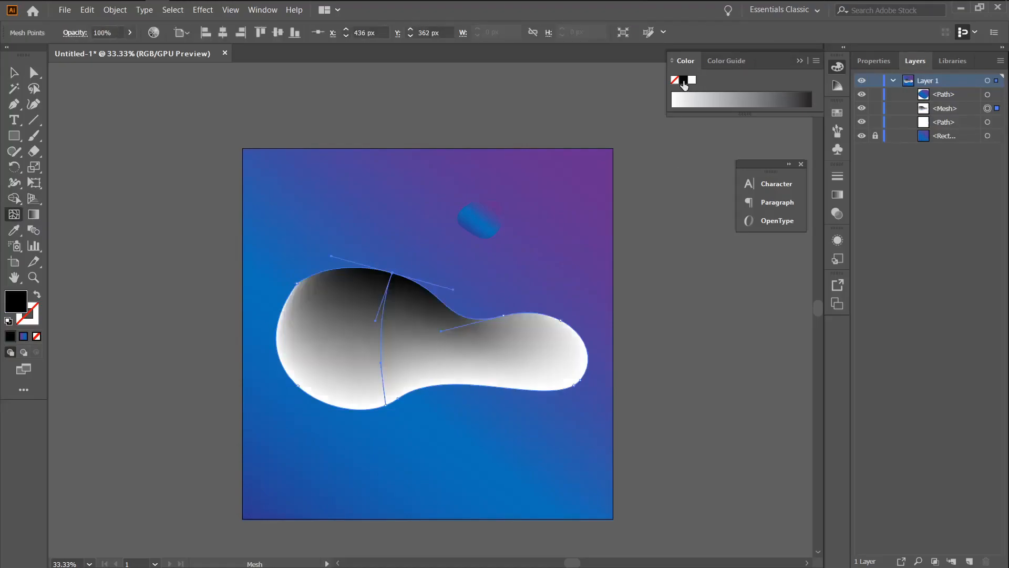
pyautogui.click(562, 320)
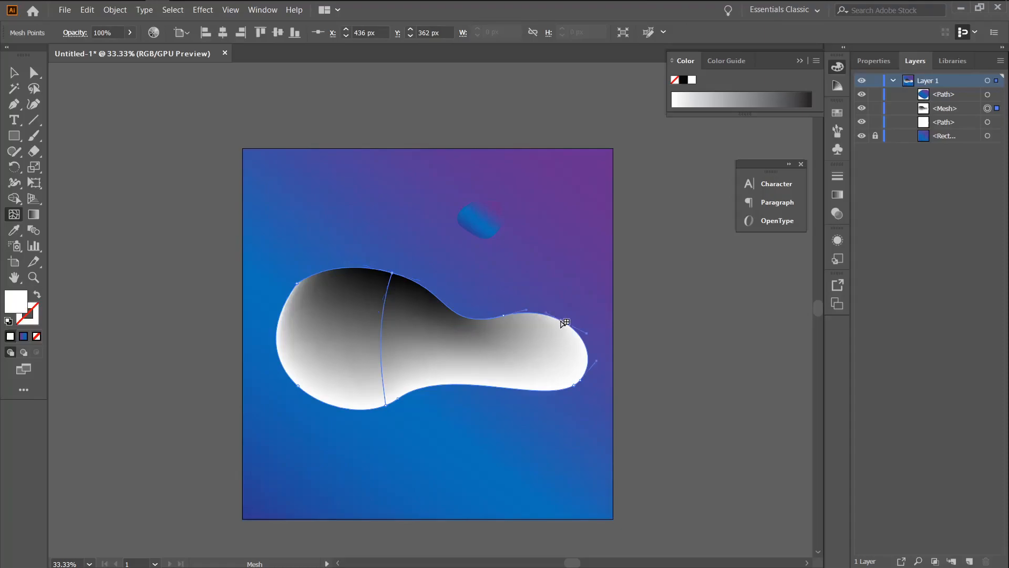
pyautogui.click(683, 81)
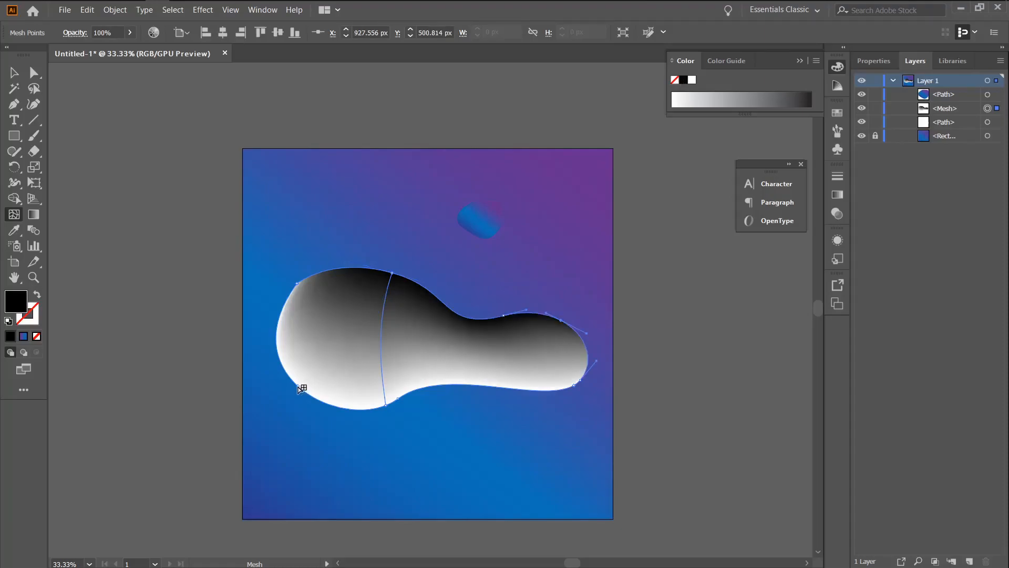
pyautogui.click(299, 387)
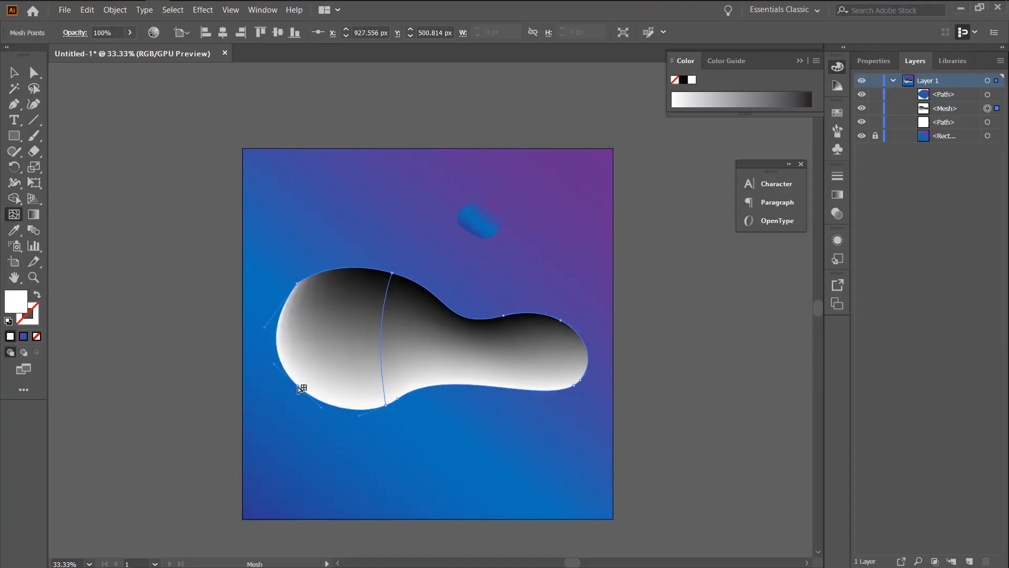
pyautogui.click(683, 81)
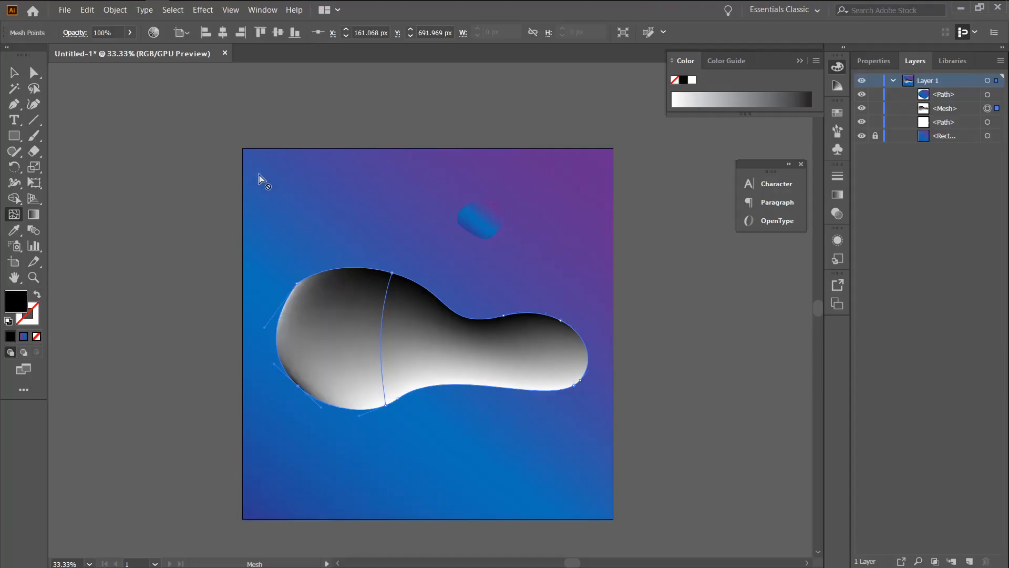
# Step: Select the large mesh blob as a whole object and set its blending mode to Multiply
pyautogui.click(14, 72)
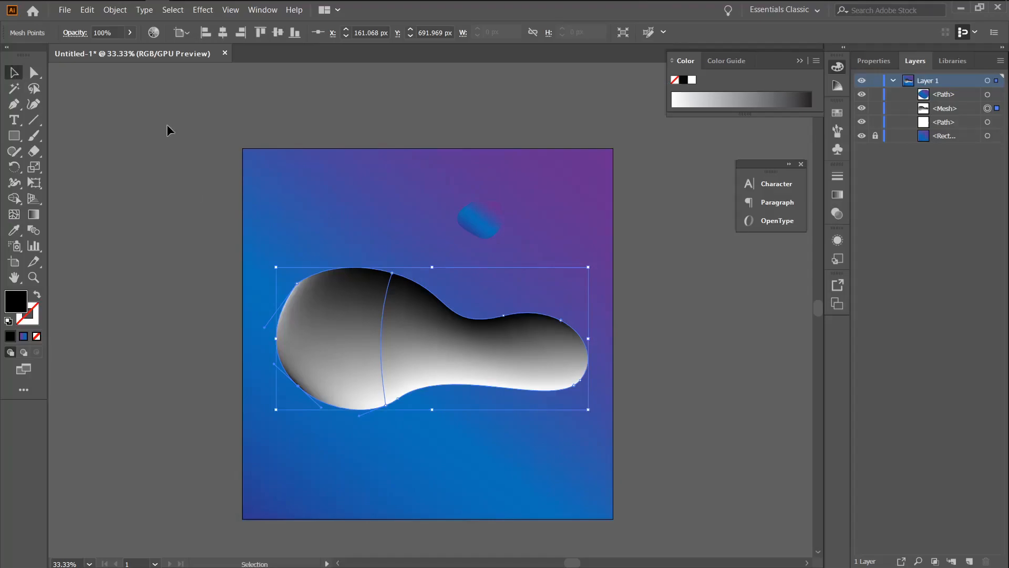
pyautogui.click(75, 33)
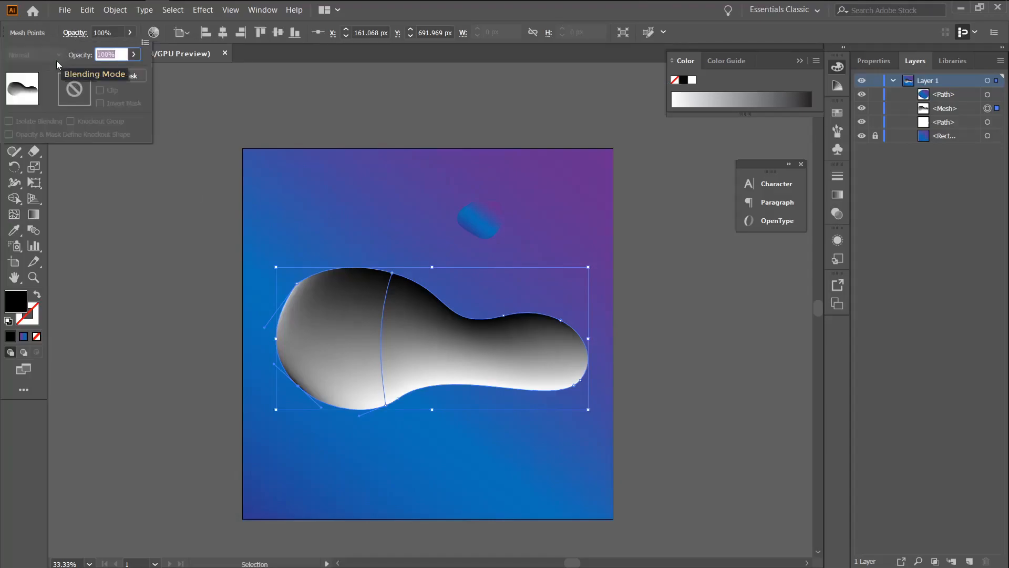
pyautogui.click(169, 215)
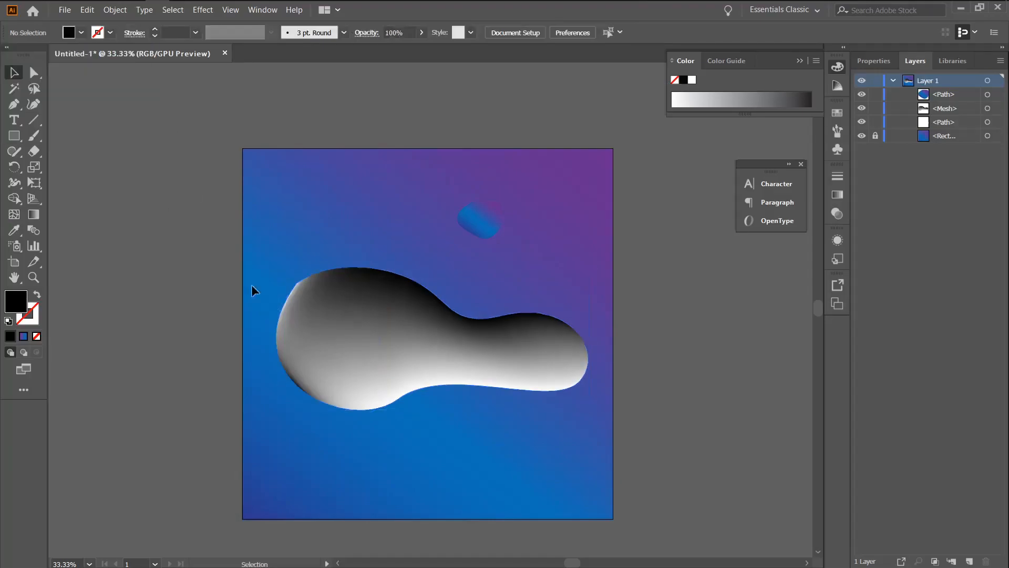
pyautogui.click(316, 342)
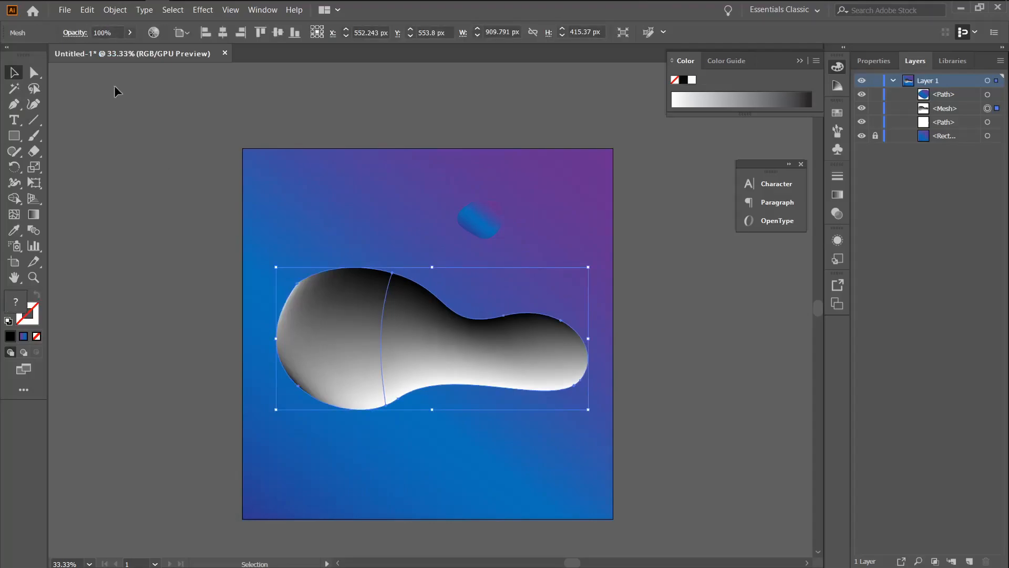
pyautogui.click(77, 33)
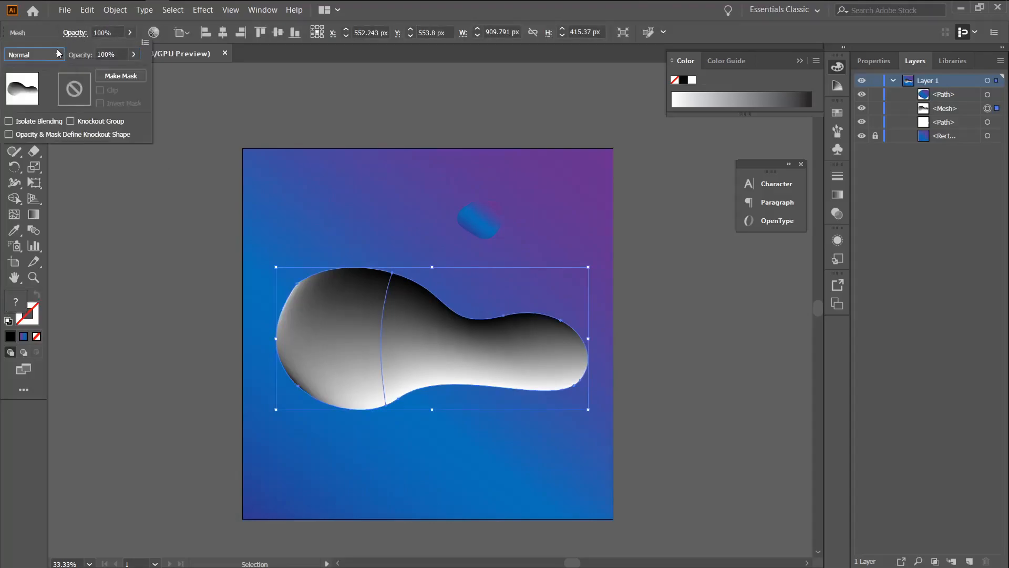
pyautogui.click(58, 53)
pyautogui.click(46, 102)
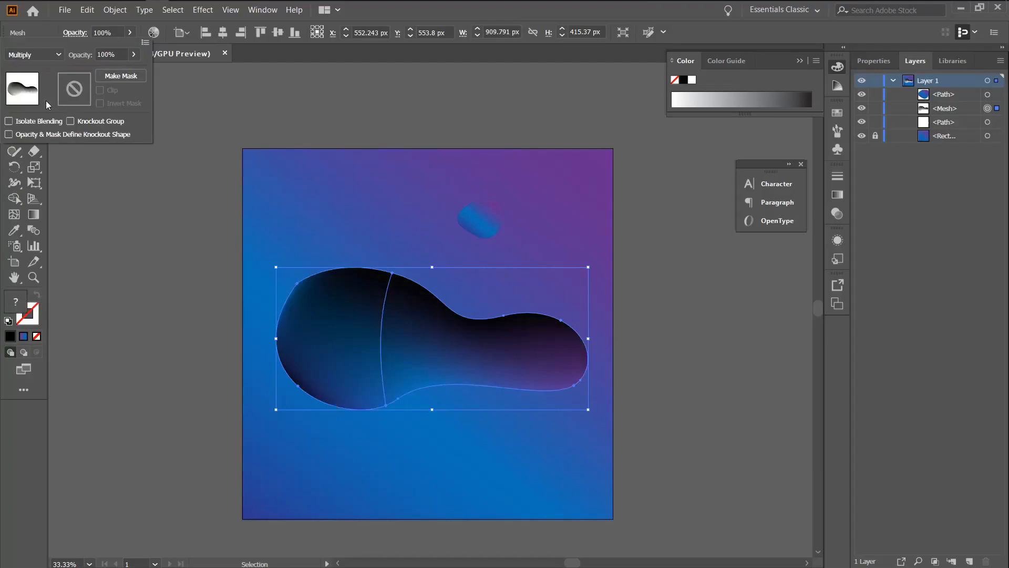
# Step: Reduce the large mesh blob's opacity to 57% and deselect it
pyautogui.click(131, 34)
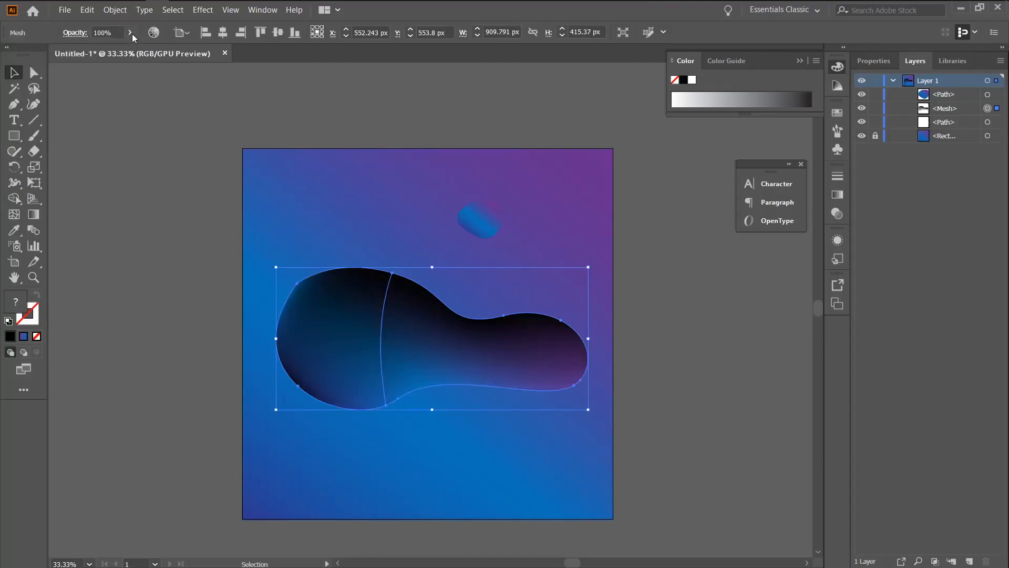
pyautogui.click(132, 33)
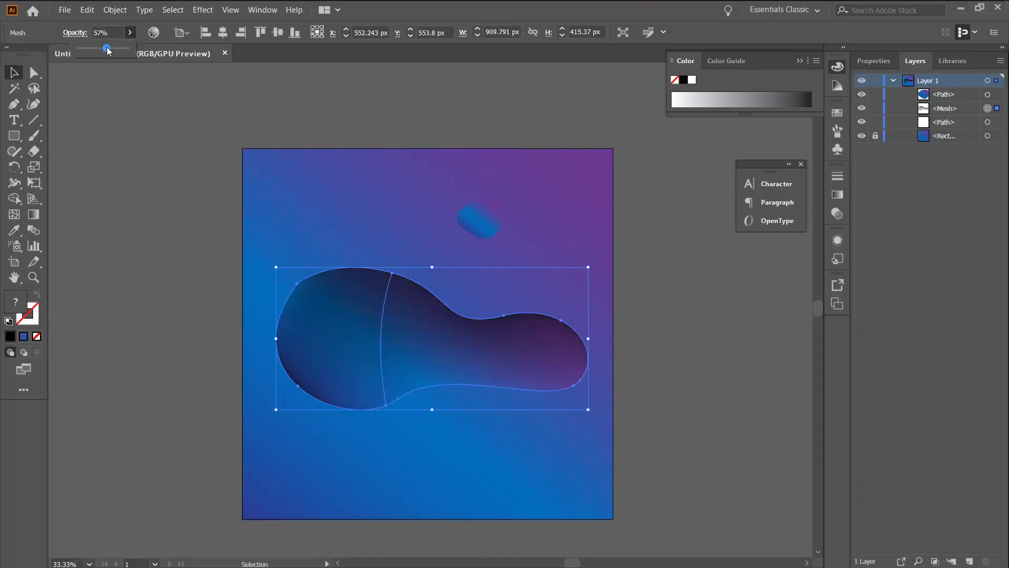
pyautogui.click(179, 226)
pyautogui.click(179, 226)
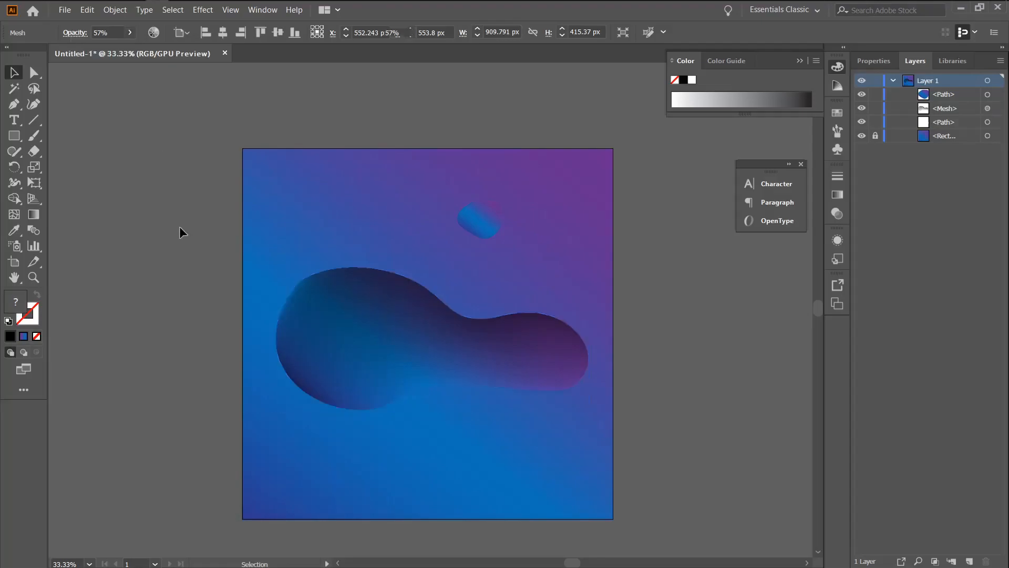
# Step: Paste a copy of the small blob directly in front of the original and fill the copy with white
pyautogui.click(470, 226)
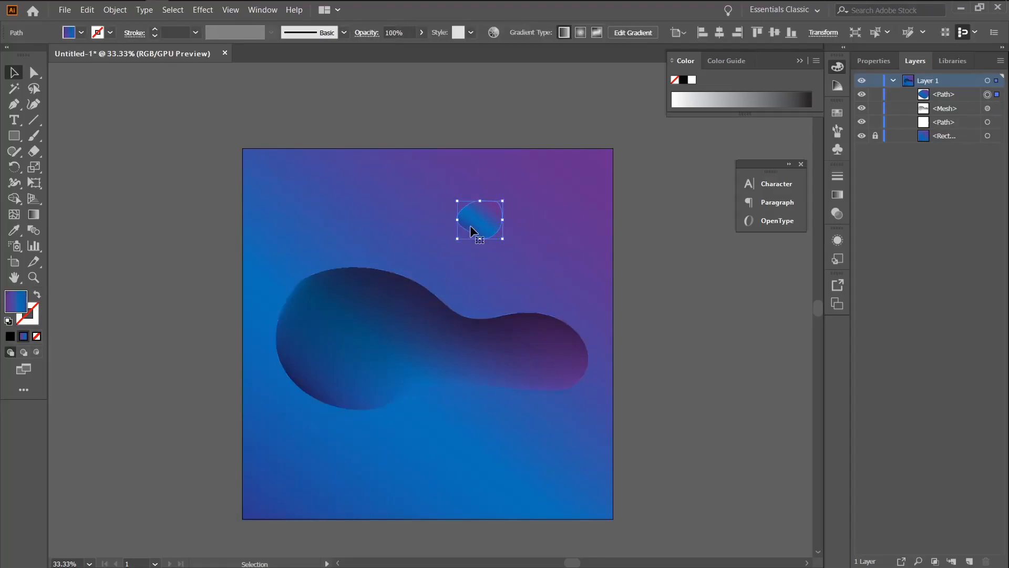
pyautogui.hotkey('ctrl', 'c')
pyautogui.hotkey('ctrl', 'f')
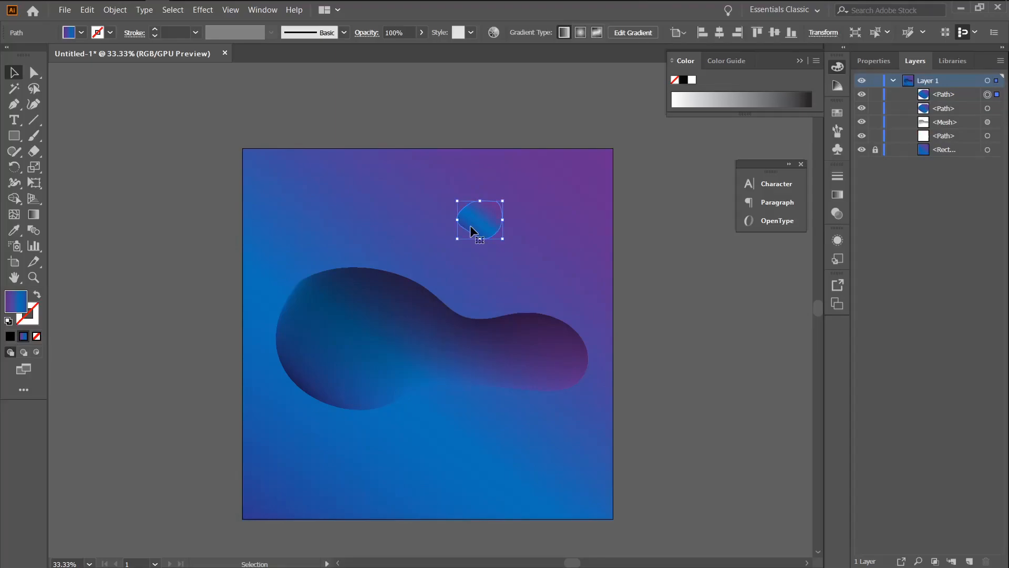
pyautogui.click(692, 81)
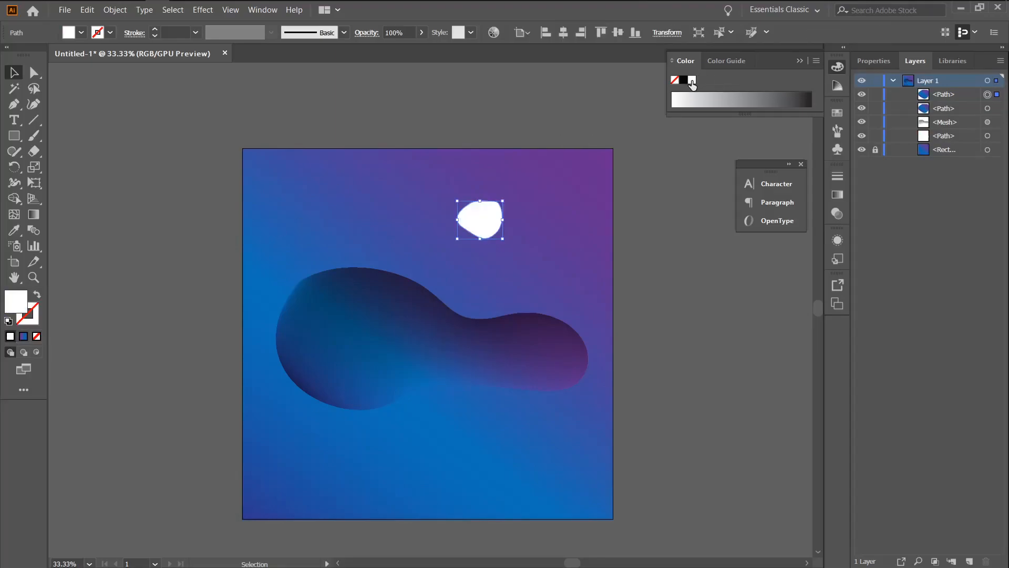
# Step: Add a gradient mesh to the small white blob and color its upper-left, lower-right and upper-right edge points black
pyautogui.click(14, 214)
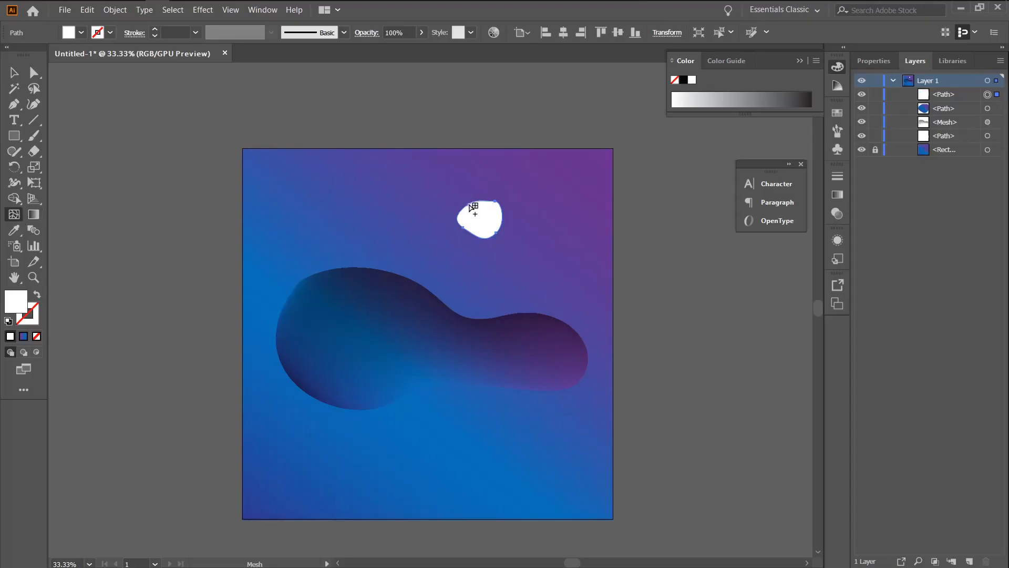
pyautogui.click(471, 208)
pyautogui.click(683, 81)
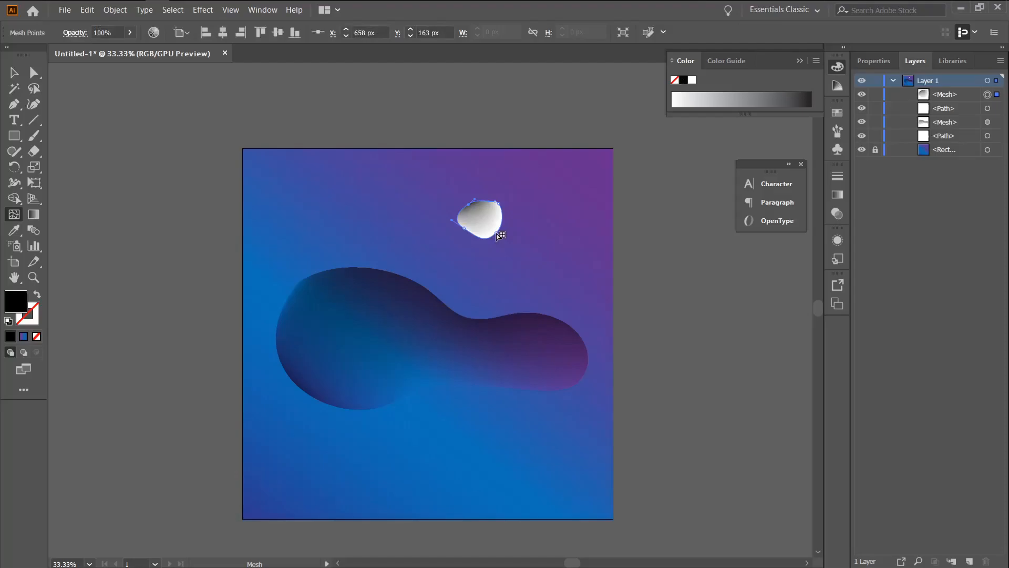
pyautogui.click(500, 235)
pyautogui.click(683, 81)
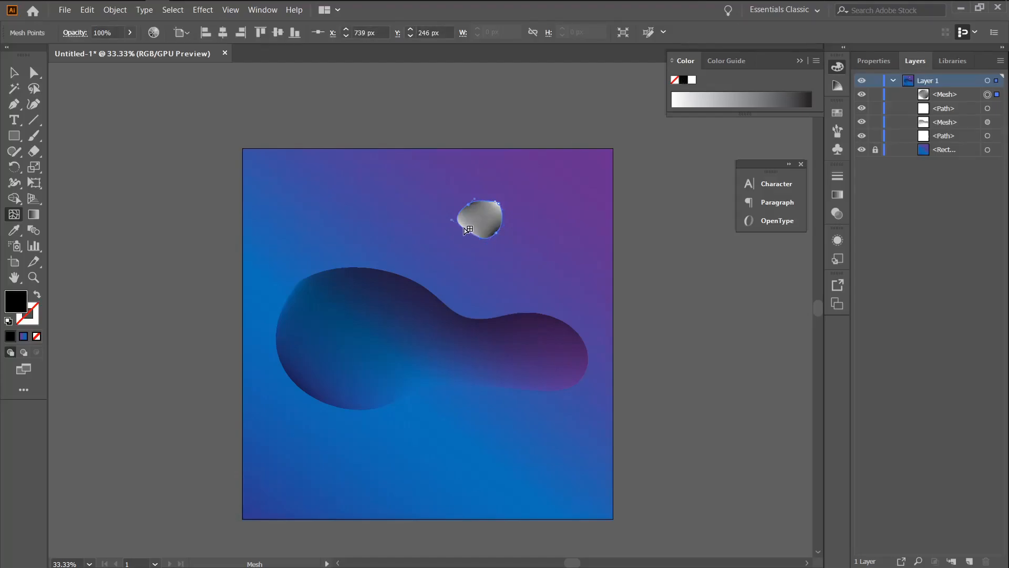
pyautogui.click(501, 204)
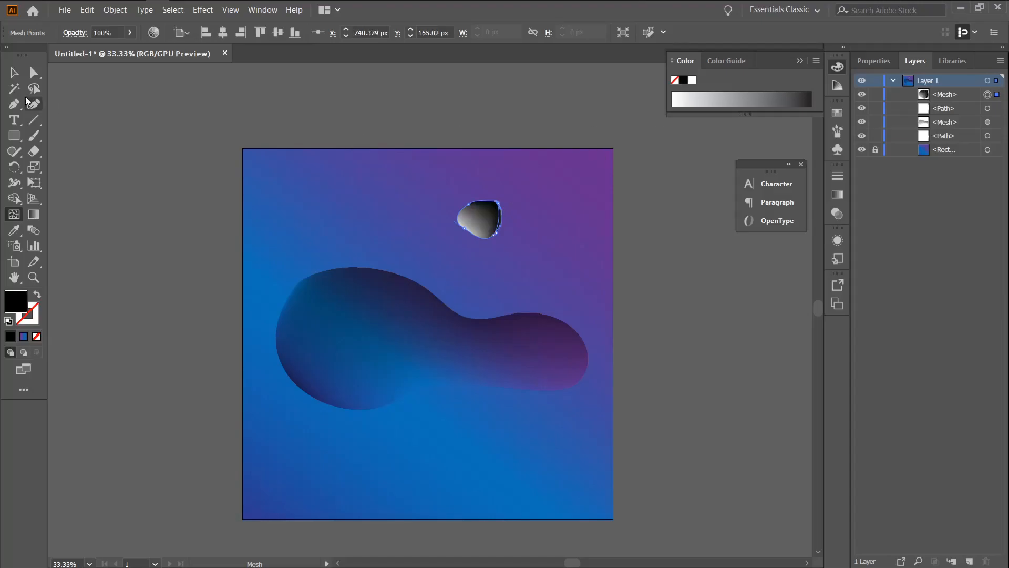
# Step: Select the small mesh blob as a whole object and set its blending mode to Multiply
pyautogui.click(14, 73)
pyautogui.click(79, 33)
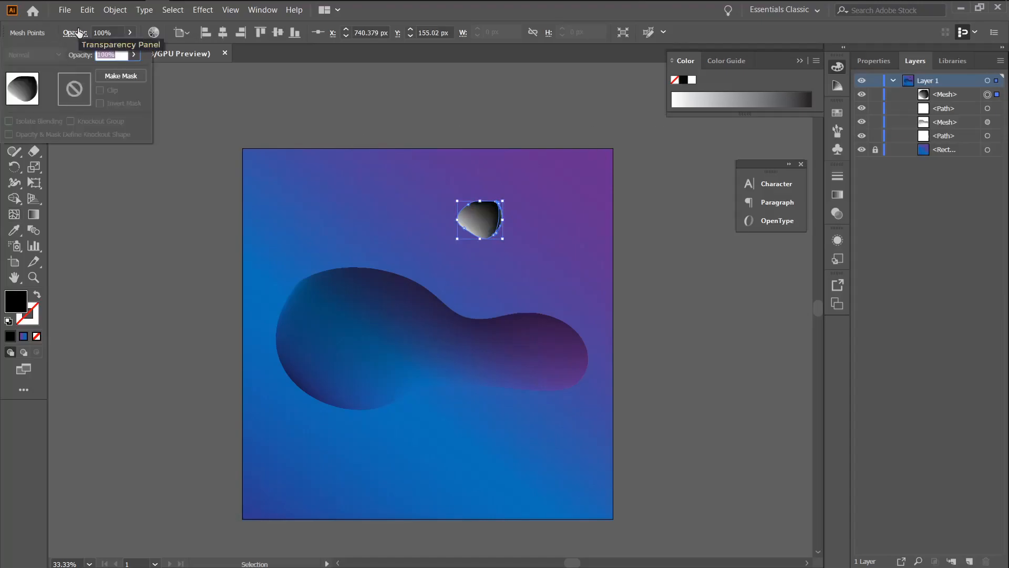
pyautogui.click(180, 194)
pyautogui.click(352, 217)
pyautogui.click(485, 225)
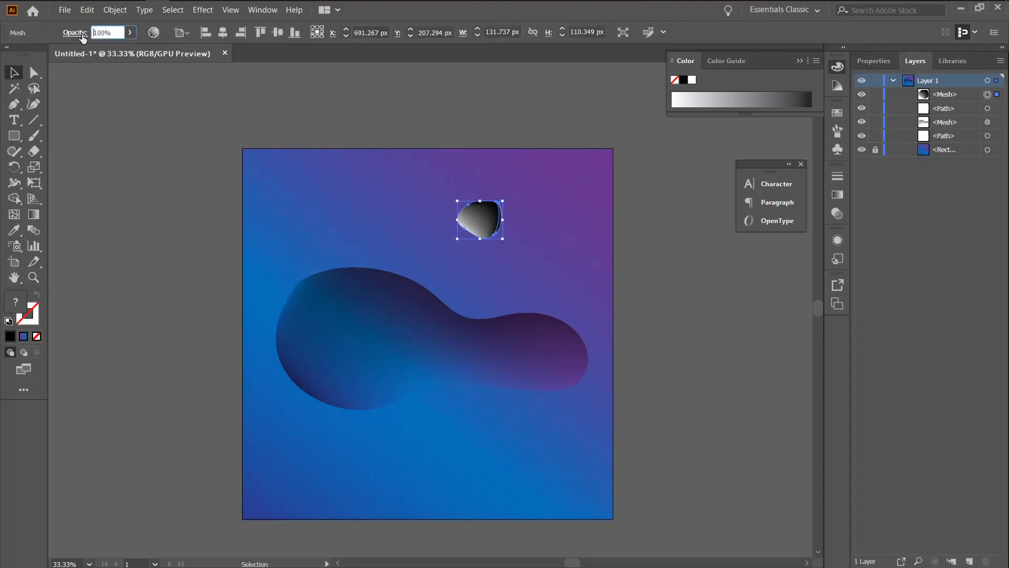
pyautogui.click(79, 33)
pyautogui.click(51, 51)
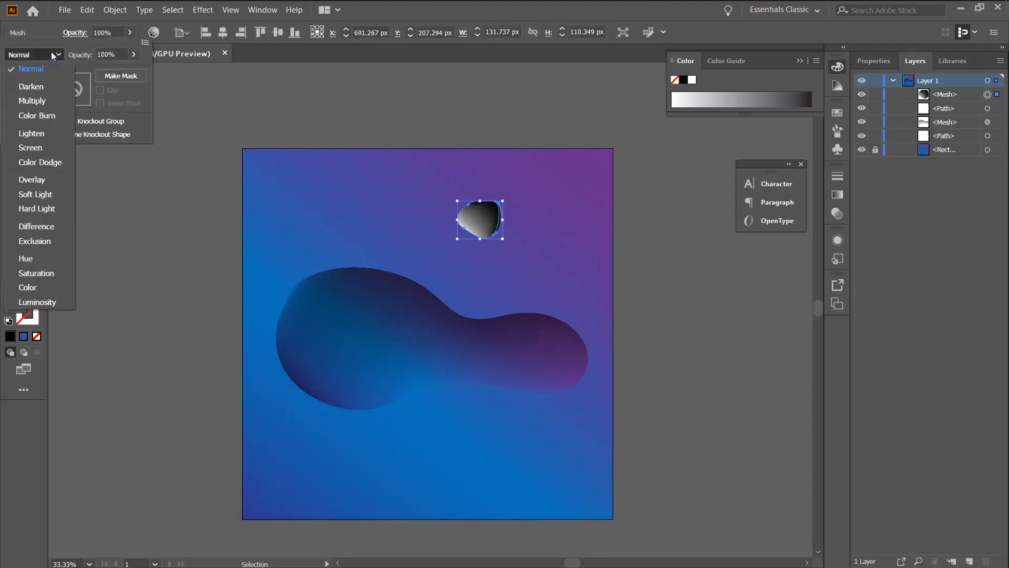
pyautogui.click(45, 100)
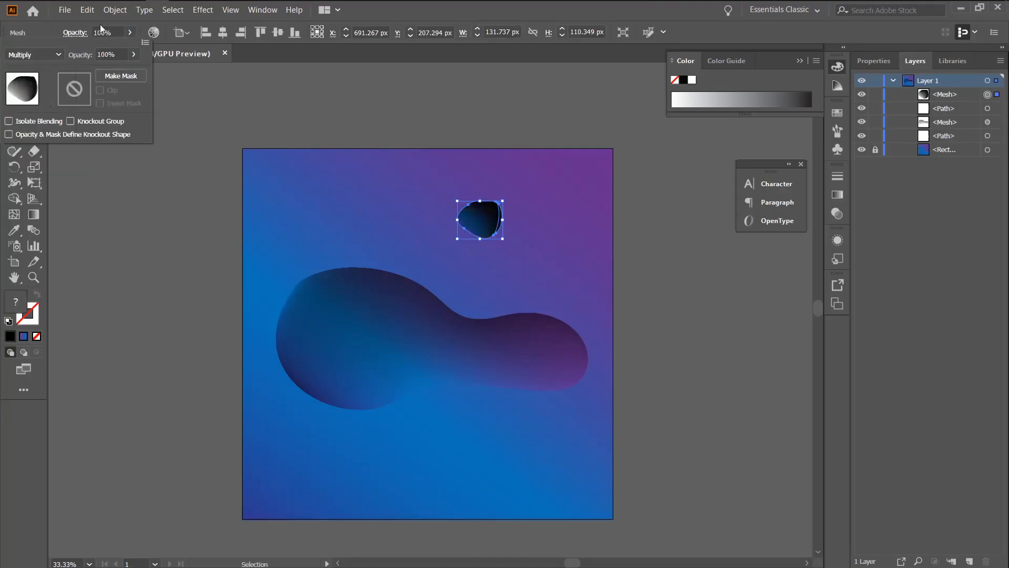
# Step: Set the small mesh blob's opacity to 50% and deselect it
pyautogui.click(130, 33)
pyautogui.click(131, 33)
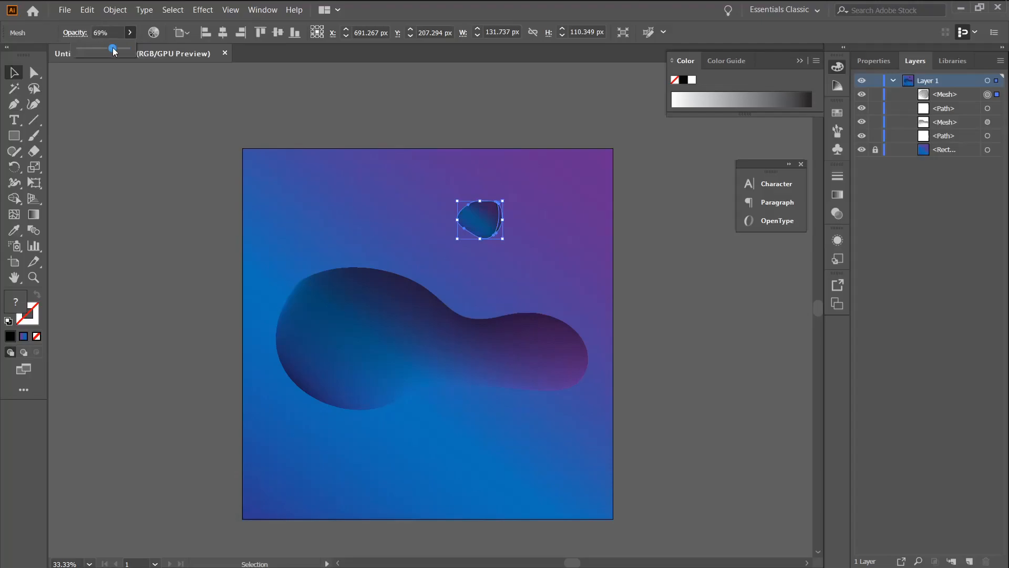
pyautogui.click(113, 49)
pyautogui.click(113, 28)
pyautogui.write('50')
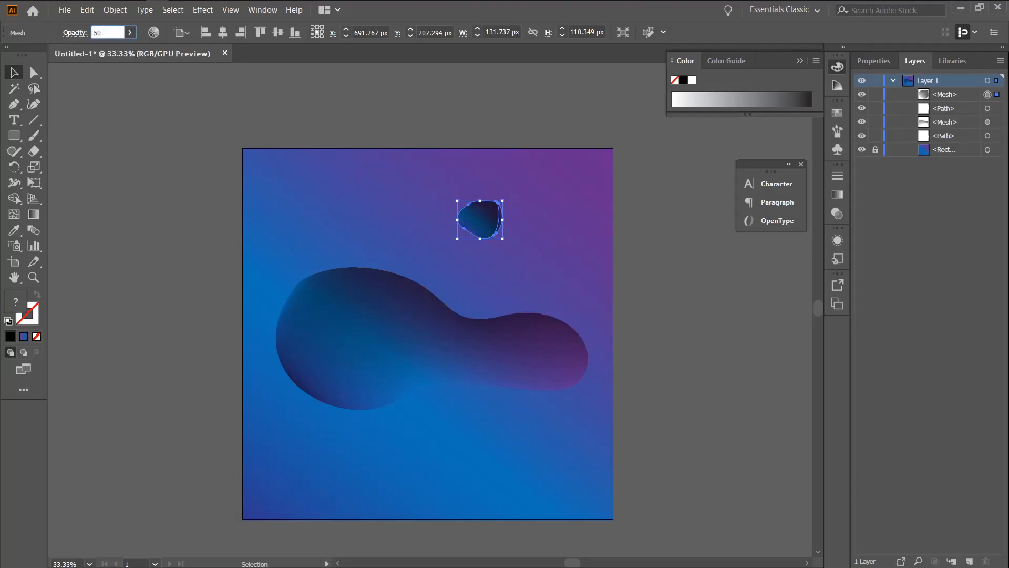
pyautogui.press('Return')
pyautogui.click(159, 172)
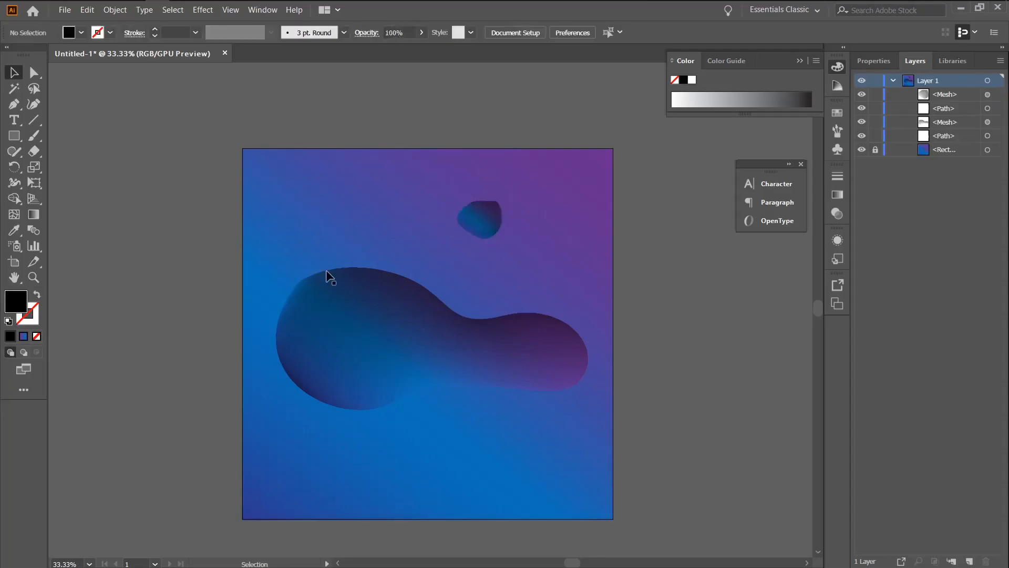
pyautogui.click(352, 328)
pyautogui.press('a')
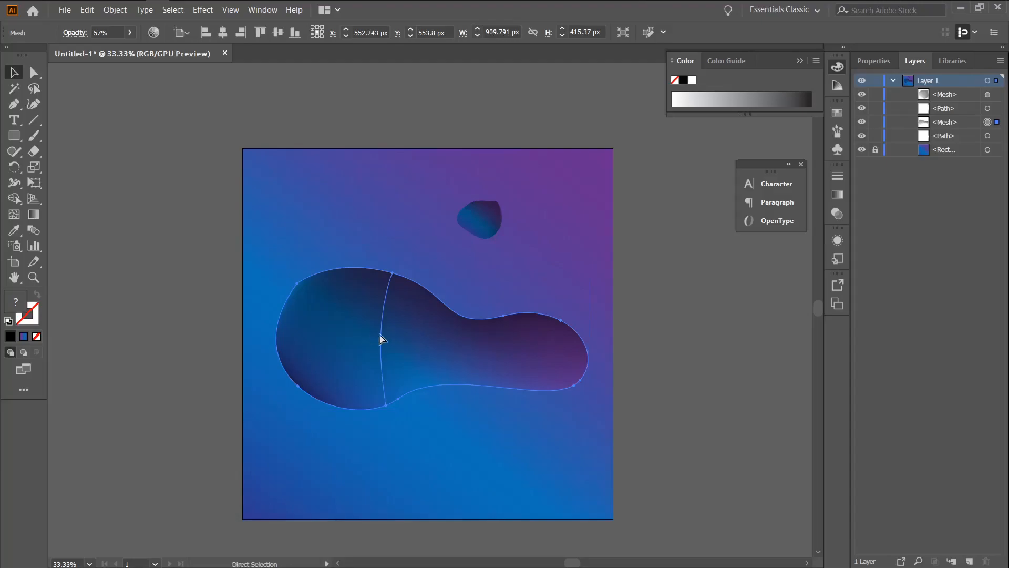
pyautogui.press('v')
pyautogui.moveTo(424, 348); pyautogui.dragTo(336, 443)
pyautogui.hotkey('ctrl', 'z')
# Step: Group the large blob with its mesh overlay, and group the small blob with its own mesh overlay
pyautogui.click(302, 251)
pyautogui.moveTo(290, 261); pyautogui.dragTo(608, 447)
pyautogui.hotkey('ctrl', 'g')
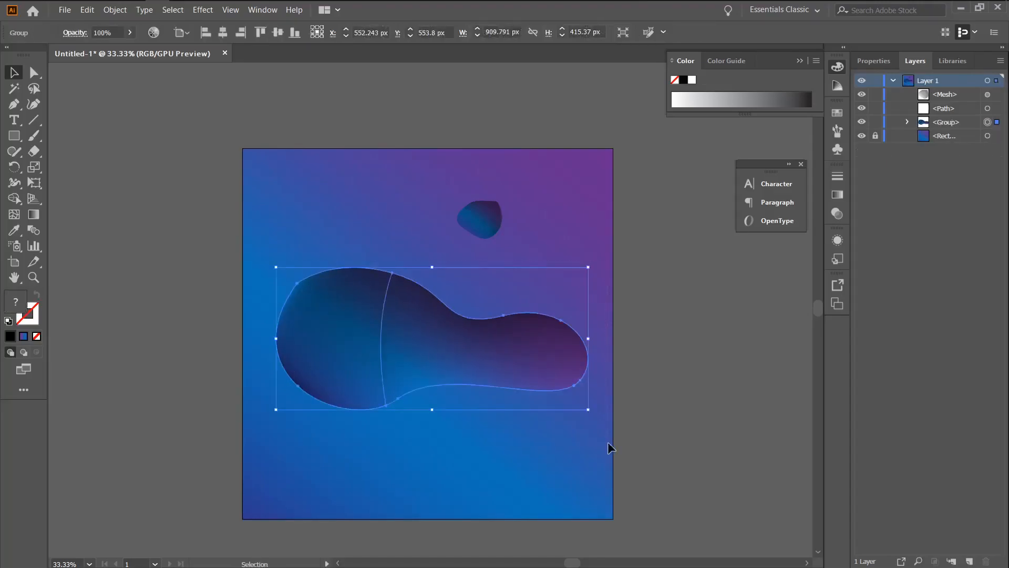
pyautogui.moveTo(436, 191); pyautogui.dragTo(532, 257)
pyautogui.hotkey('ctrl', 'g')
# Step: Move the large blob group to the artboard's lower-left corner and duplicate it at the lower-right corner, overhanging the edge
pyautogui.press('v')
pyautogui.click(420, 351)
pyautogui.press('a')
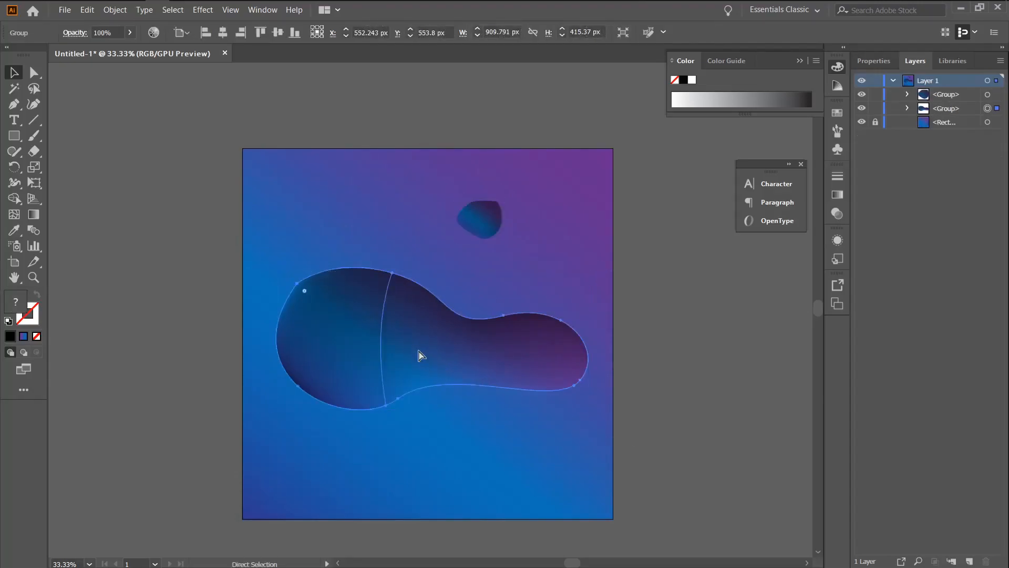
pyautogui.moveTo(432, 344); pyautogui.dragTo(341, 443)
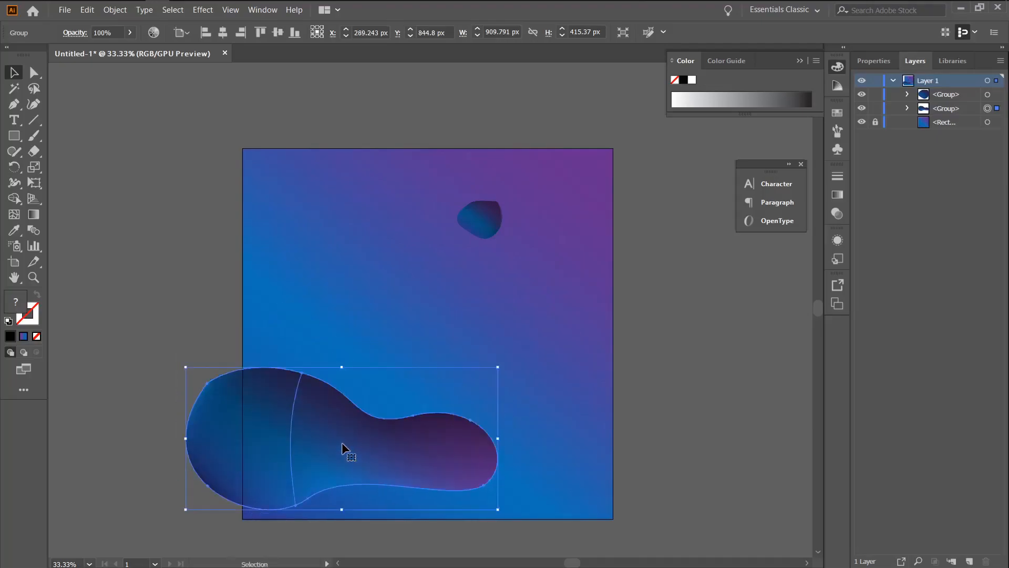
pyautogui.rightClick(342, 443)
pyautogui.click(337, 430)
pyautogui.moveTo(340, 436); pyautogui.dragTo(514, 455)
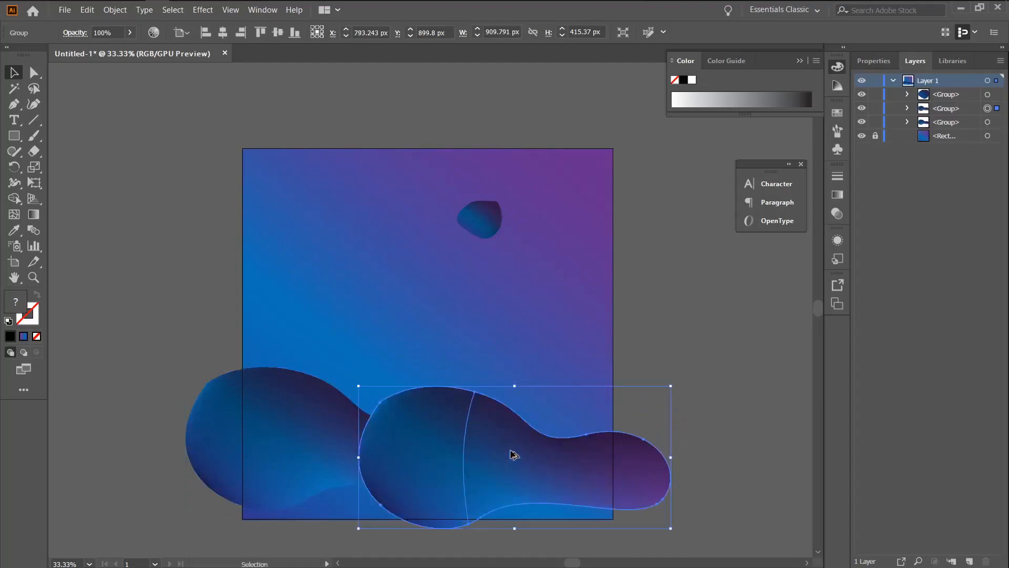
# Step: Duplicate the large blob above the other two, stretch the copy to about 1424 px wide, and lower it slightly
pyautogui.moveTo(441, 452); pyautogui.dragTo(303, 311)
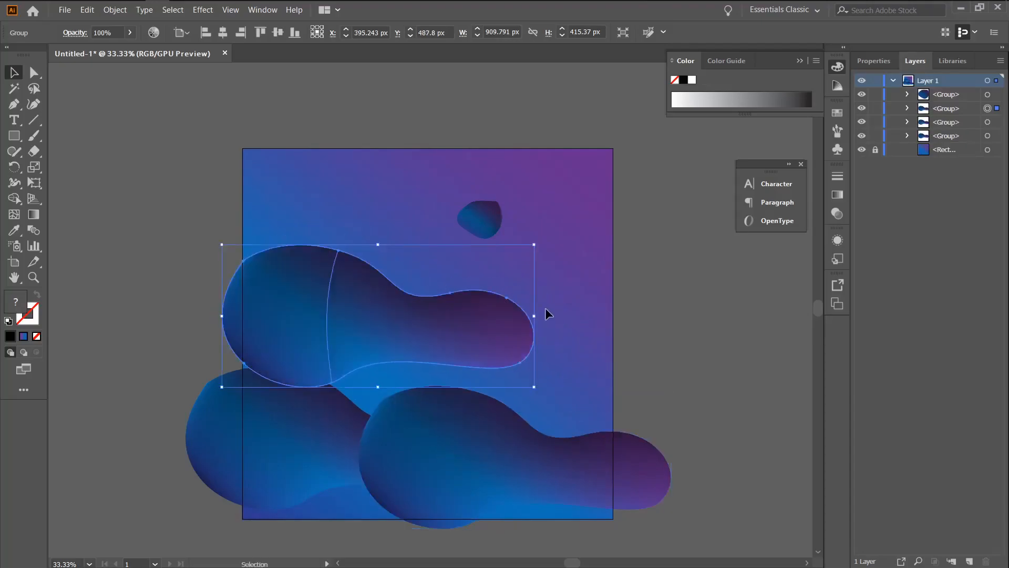
pyautogui.moveTo(534, 319); pyautogui.dragTo(711, 326)
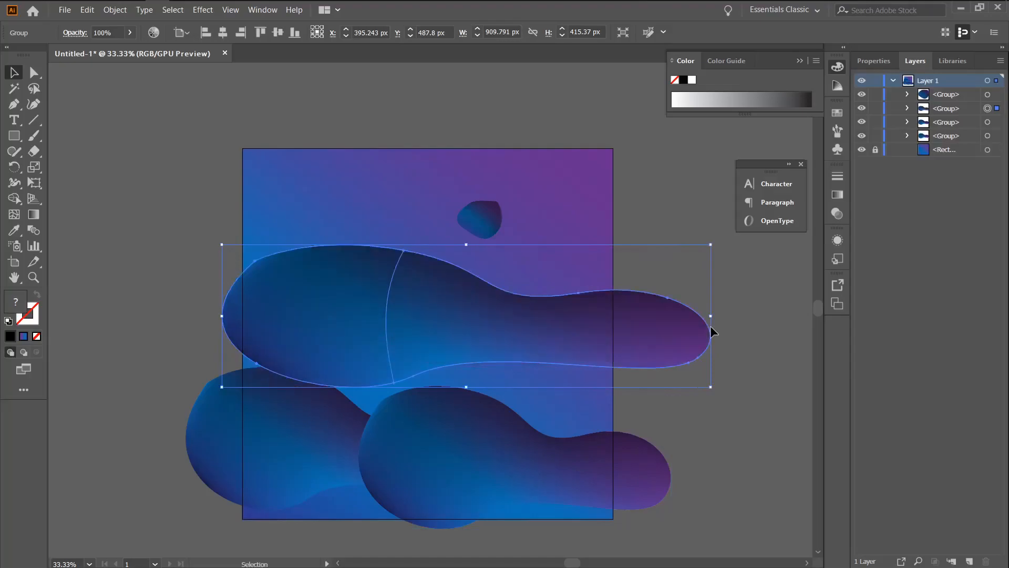
pyautogui.moveTo(594, 323); pyautogui.dragTo(597, 375)
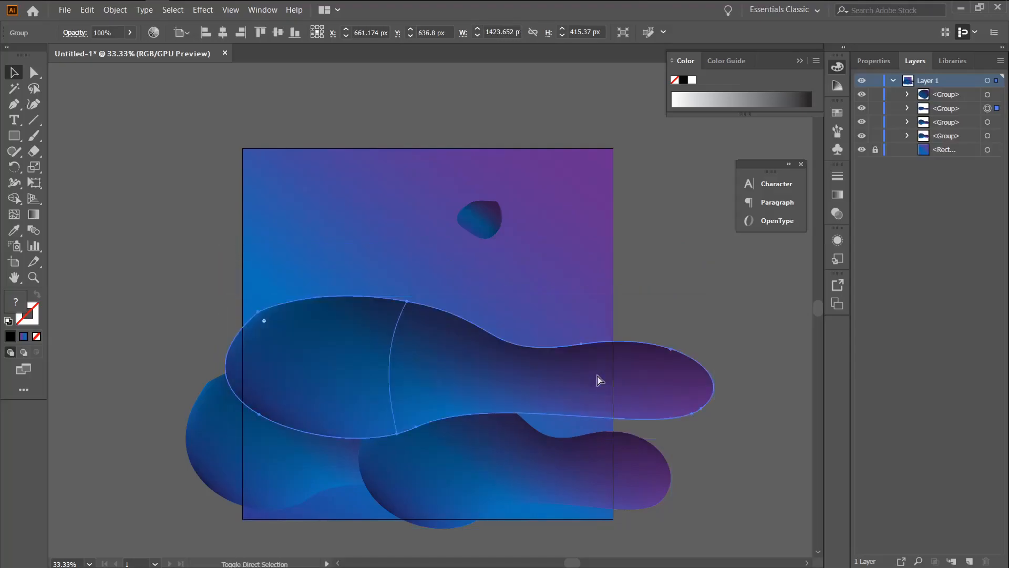
# Step: Arrange the stretched blob in the stacking order behind the lower-right blob and in front of the lower-left blob
pyautogui.hotkey('ctrl', 'shift', '[')
pyautogui.hotkey('ctrl', ']')
pyautogui.hotkey('ctrl', ']')
pyautogui.hotkey('ctrl', ']')
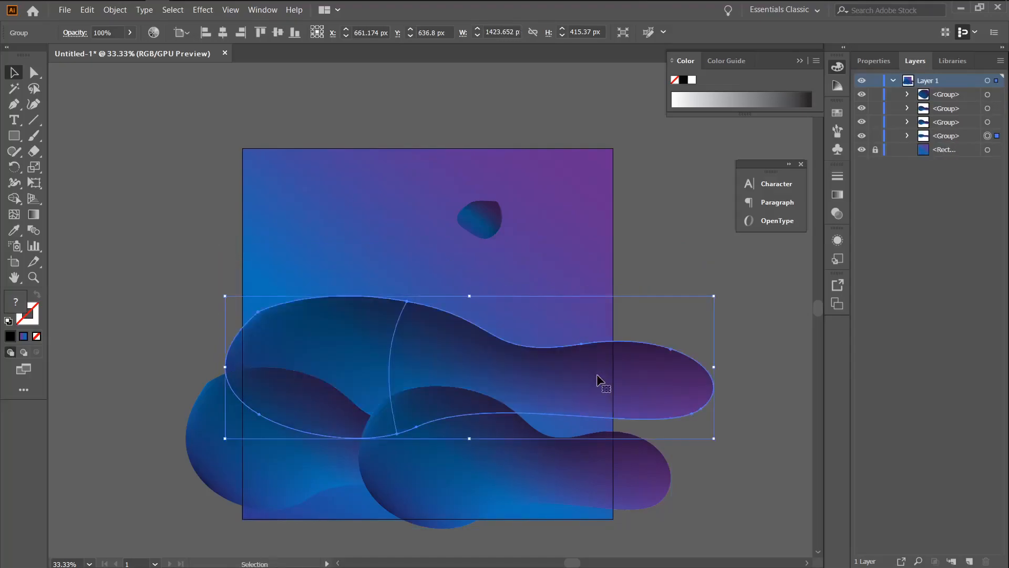
pyautogui.hotkey('ctrl', '[')
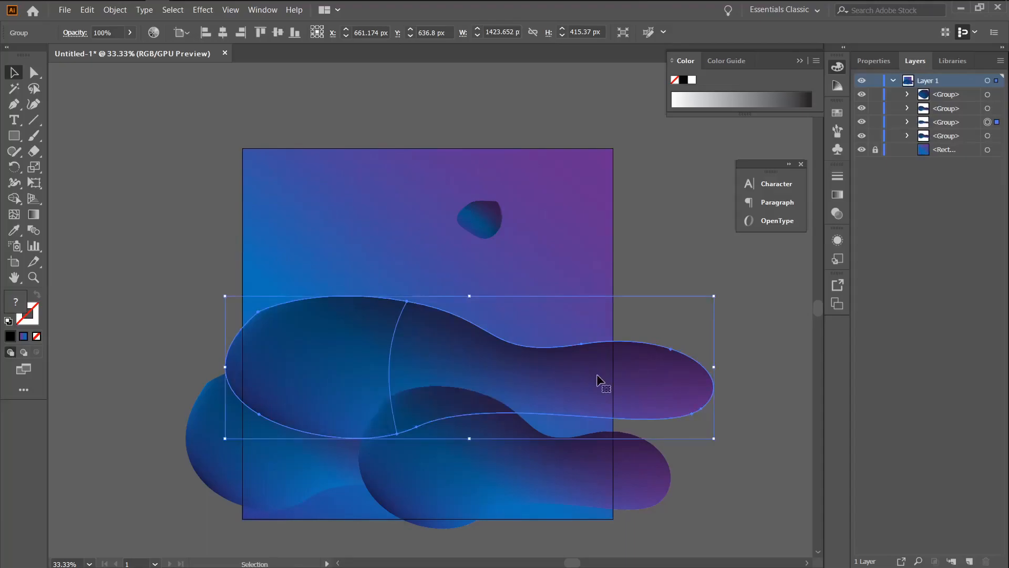
# Step: Rotate the stretched blob slightly clockwise, shift it a little down and to the left, and deselect it
pyautogui.moveTo(718, 290); pyautogui.dragTo(714, 347)
pyautogui.moveTo(512, 369); pyautogui.dragTo(492, 379)
pyautogui.click(634, 262)
# Step: Duplicate the stretched blob, rotate the copy to nearly vertical, and place it along the artboard's right edge
pyautogui.click(412, 350)
pyautogui.moveTo(411, 345); pyautogui.dragTo(386, 242)
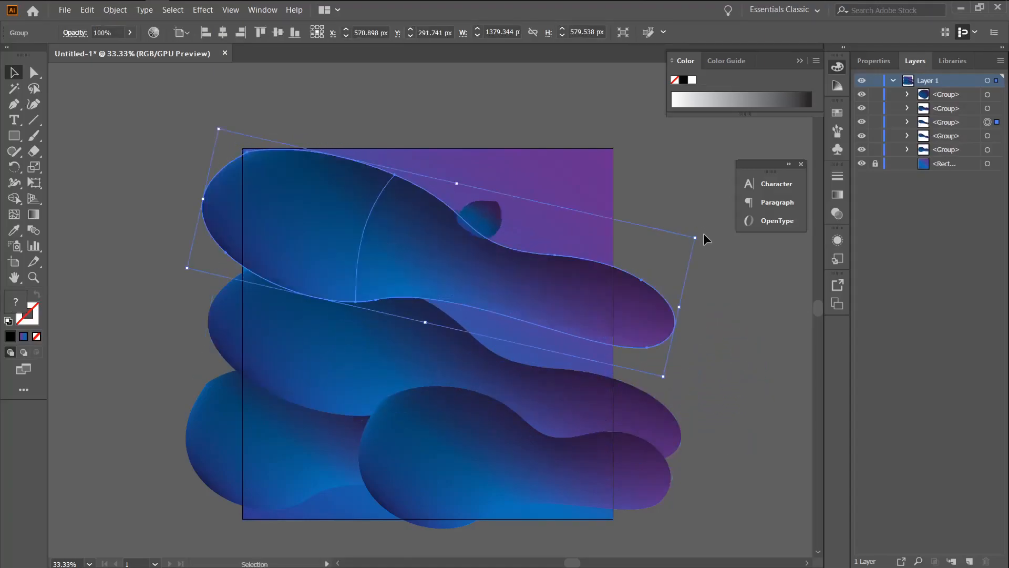
pyautogui.moveTo(704, 234); pyautogui.dragTo(519, 420)
pyautogui.moveTo(446, 210); pyautogui.dragTo(556, 266)
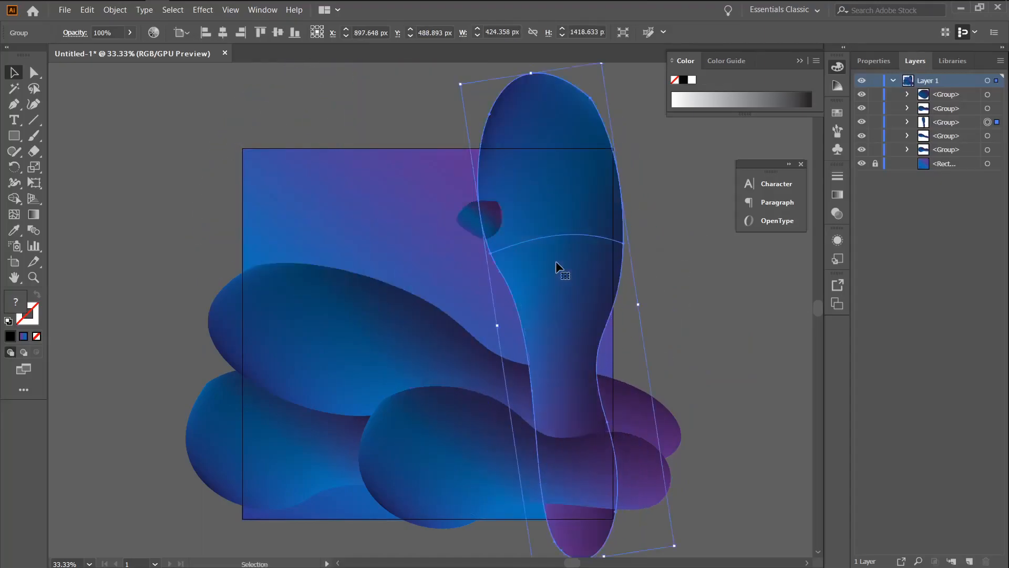
# Step: Duplicate the small blob twice, placing one copy below the original and one near the artboard's upper-left corner
pyautogui.click(471, 217)
pyautogui.moveTo(471, 217); pyautogui.dragTo(467, 309)
# Step: Duplicate the lower-right blob, rotate the copy so its wide end points up and right, and place it across the artboard's upper-left area
pyautogui.click(445, 443)
pyautogui.moveTo(445, 442); pyautogui.dragTo(314, 217)
pyautogui.moveTo(560, 201); pyautogui.dragTo(200, 235)
pyautogui.moveTo(433, 227); pyautogui.dragTo(470, 278)
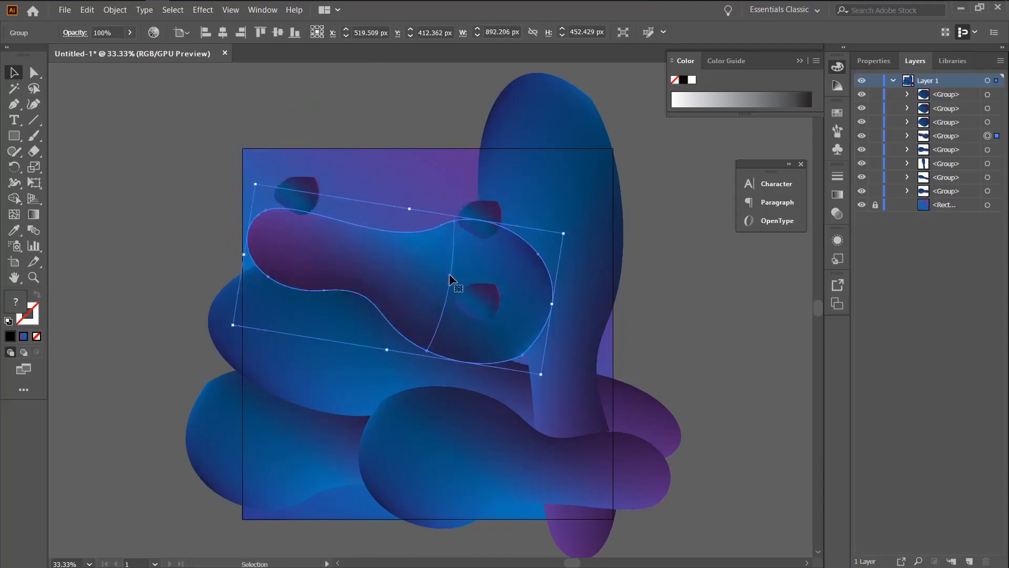
pyautogui.moveTo(425, 275); pyautogui.dragTo(378, 198)
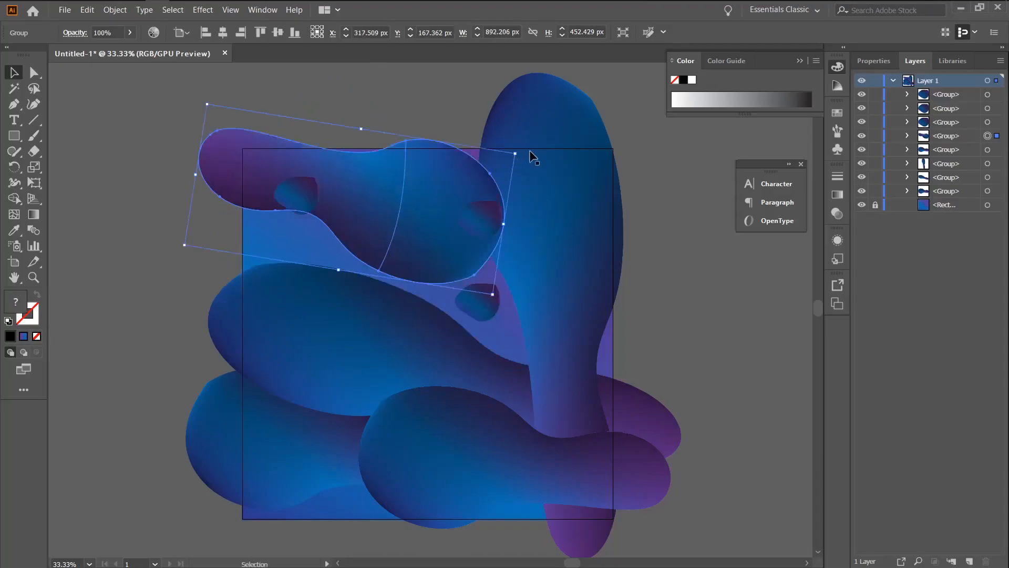
pyautogui.moveTo(522, 153); pyautogui.dragTo(467, 67)
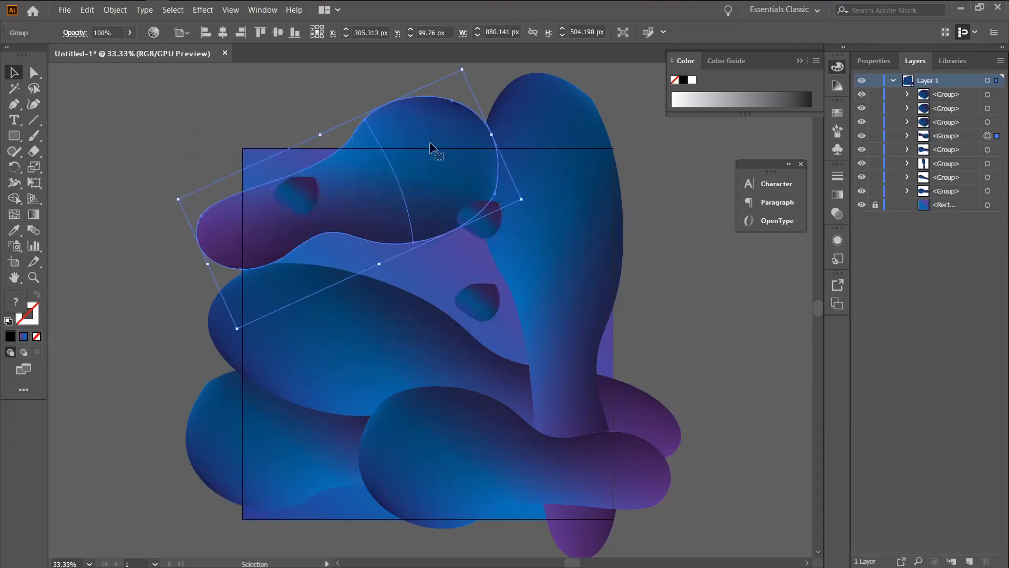
pyautogui.moveTo(439, 184); pyautogui.dragTo(444, 186)
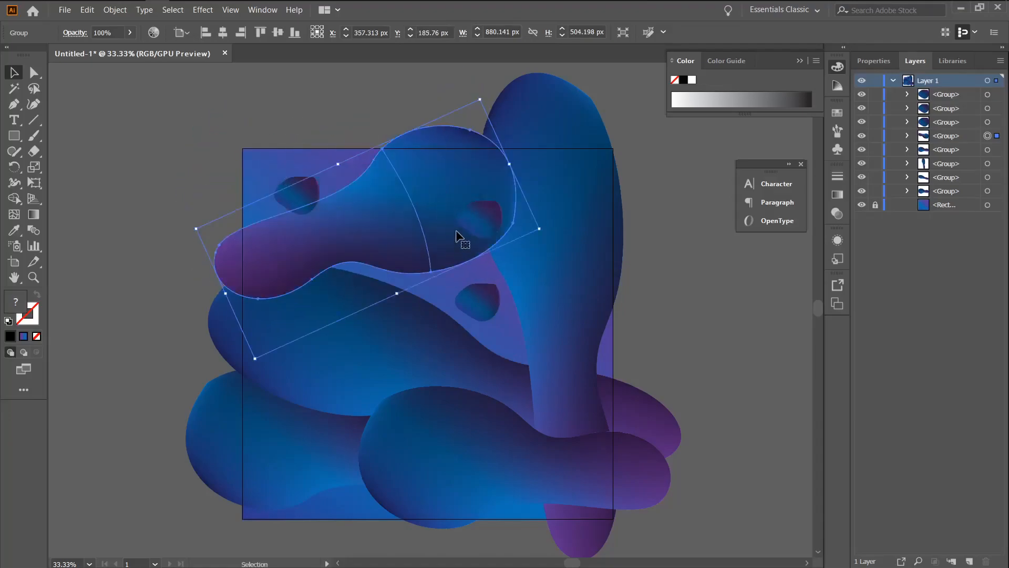
# Step: Send the upper-left large blob behind all the other blobs but above the background rectangle, and deselect everything
pyautogui.hotkey('ctrl', '[')
pyautogui.hotkey('ctrl', '[')
pyautogui.hotkey('ctrl', '[')
pyautogui.hotkey('ctrl', '[')
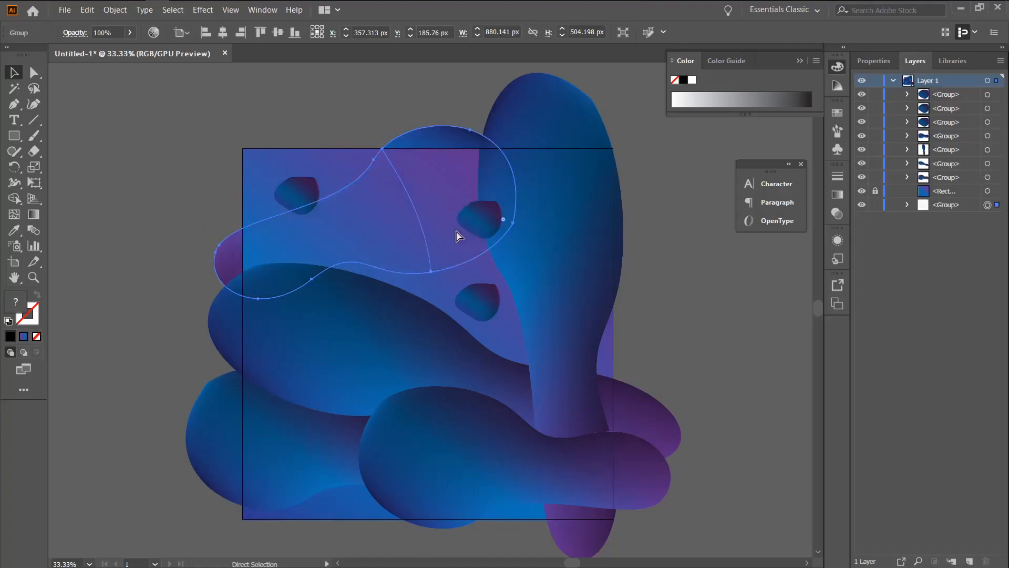
pyautogui.click(664, 320)
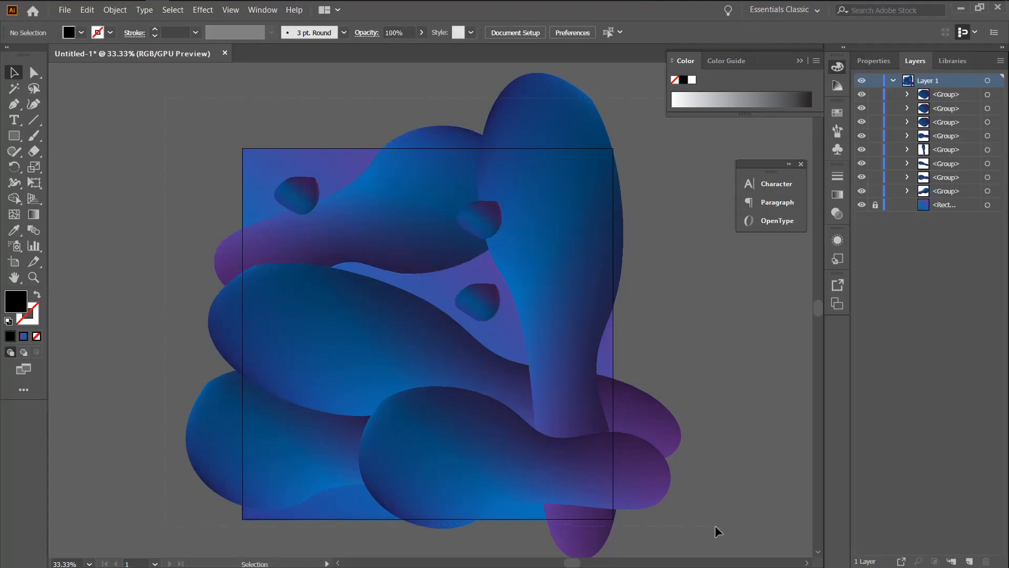
pyautogui.hotkey('ctrl', 'a')
pyautogui.click(718, 433)
# Step: Open Export for Screens for the finished artwork
pyautogui.click(65, 10)
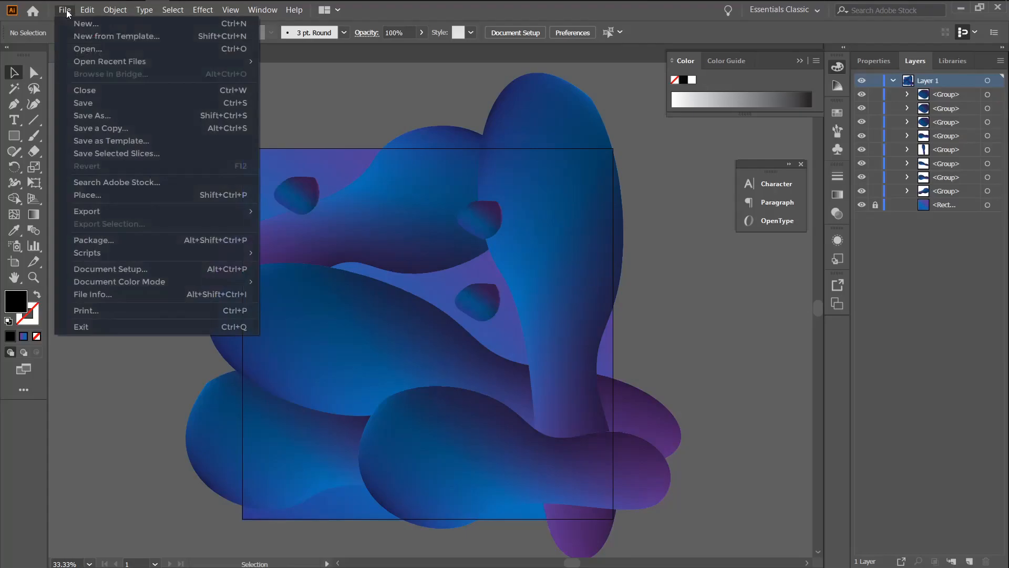
pyautogui.moveTo(114, 212)
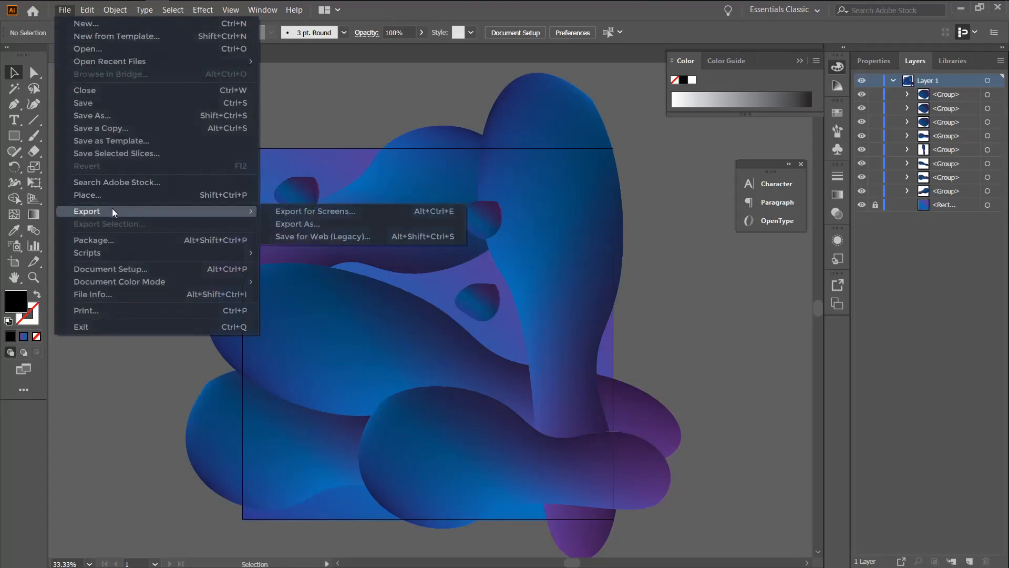
pyautogui.click(330, 214)
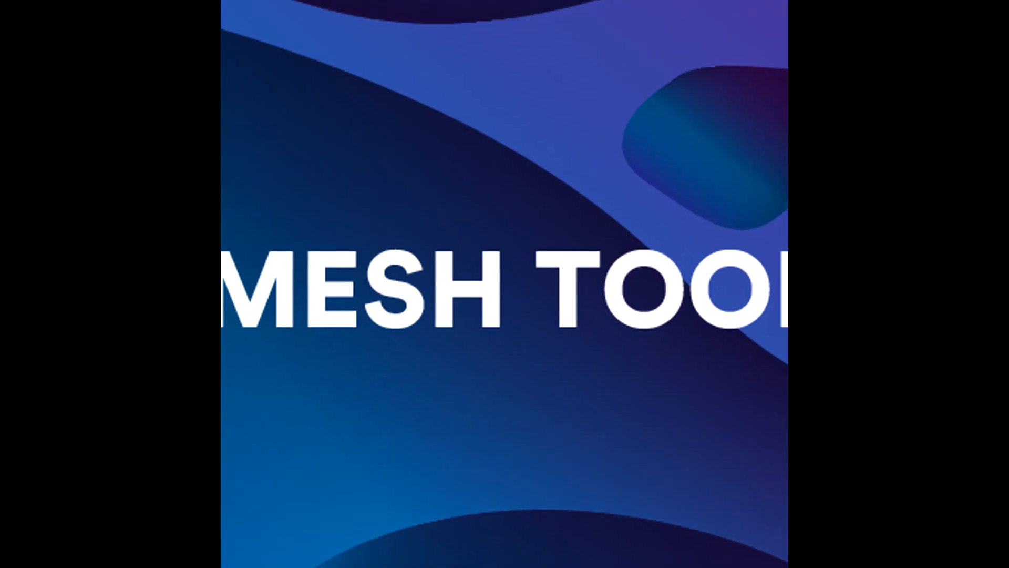